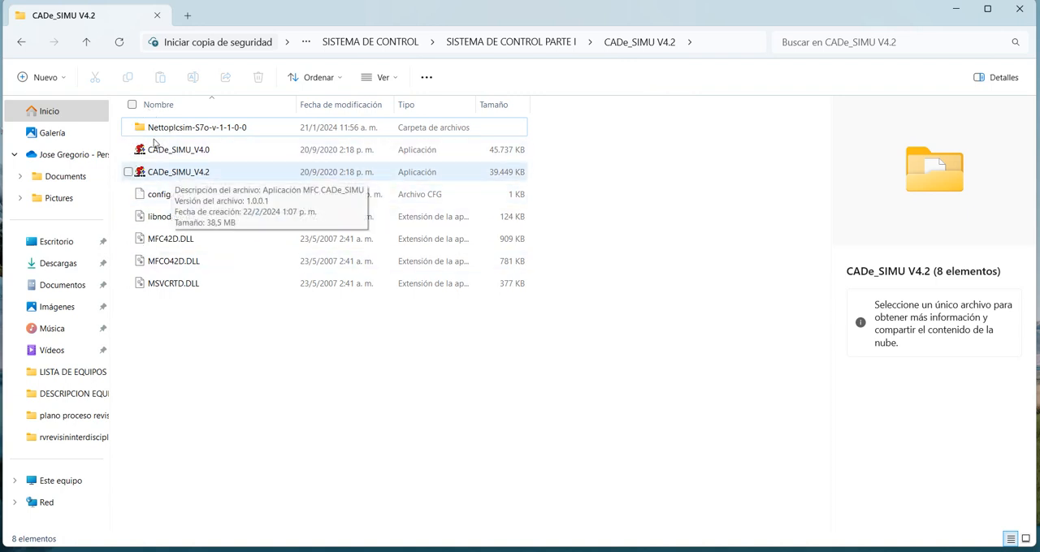
Open CADe_SIMU_V4.2 with the access code and maximize both its window and the blank drawing.
{"action": "double_click", "coordinate": [171, 171]}
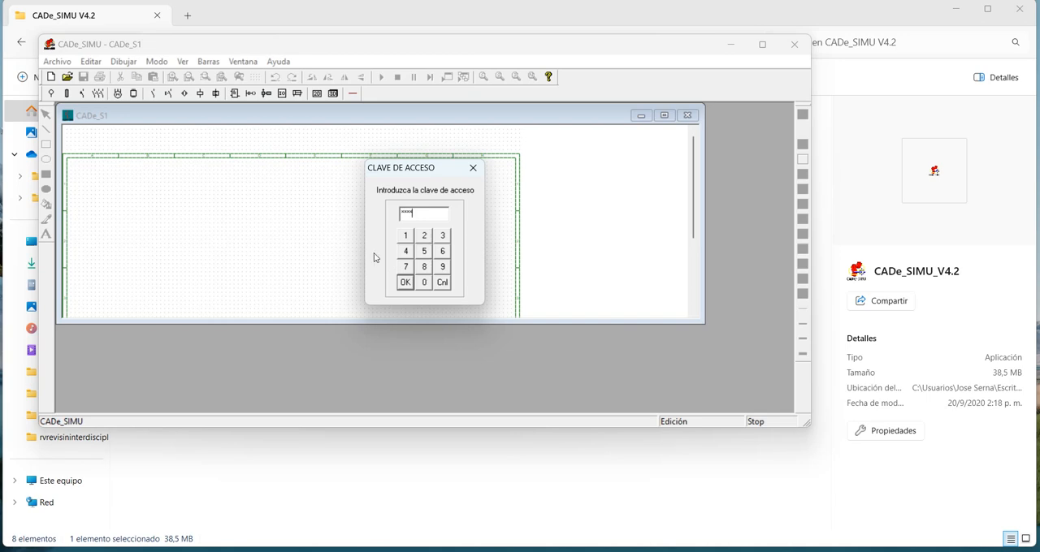
{"action": "key", "text": "Return"}
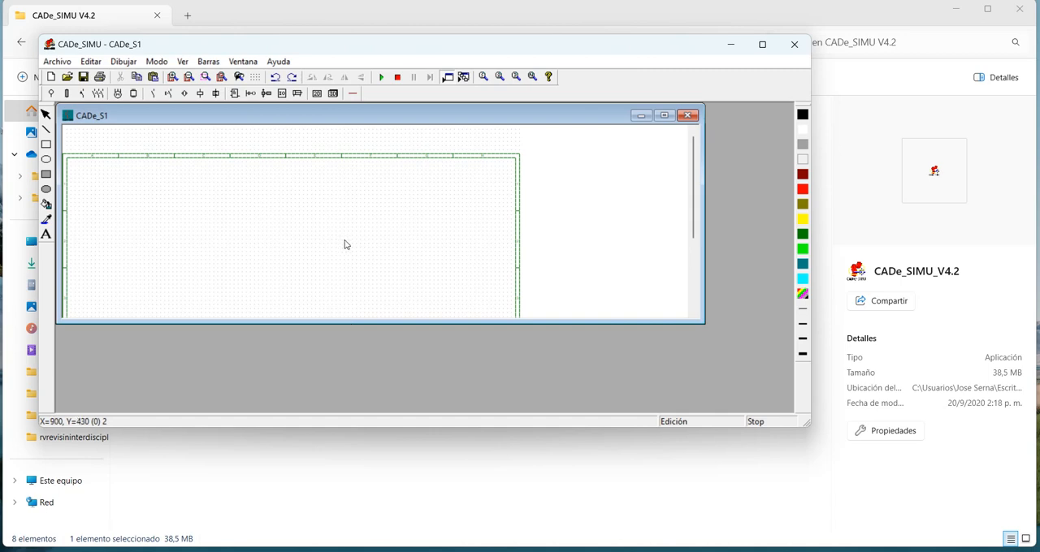
{"action": "double_click", "coordinate": [613, 40]}
{"action": "double_click", "coordinate": [501, 72]}
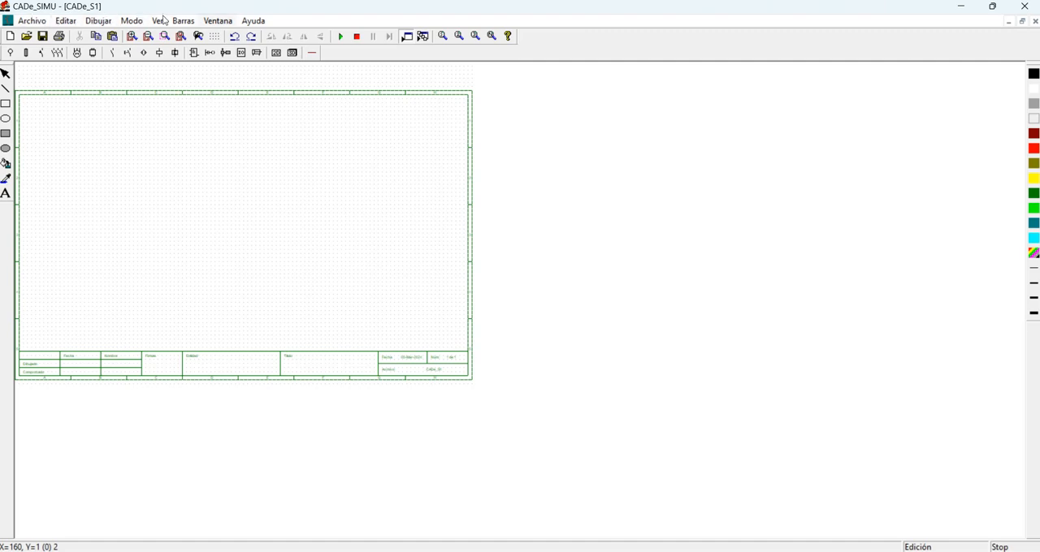
{"action": "left_click", "coordinate": [31, 21]}
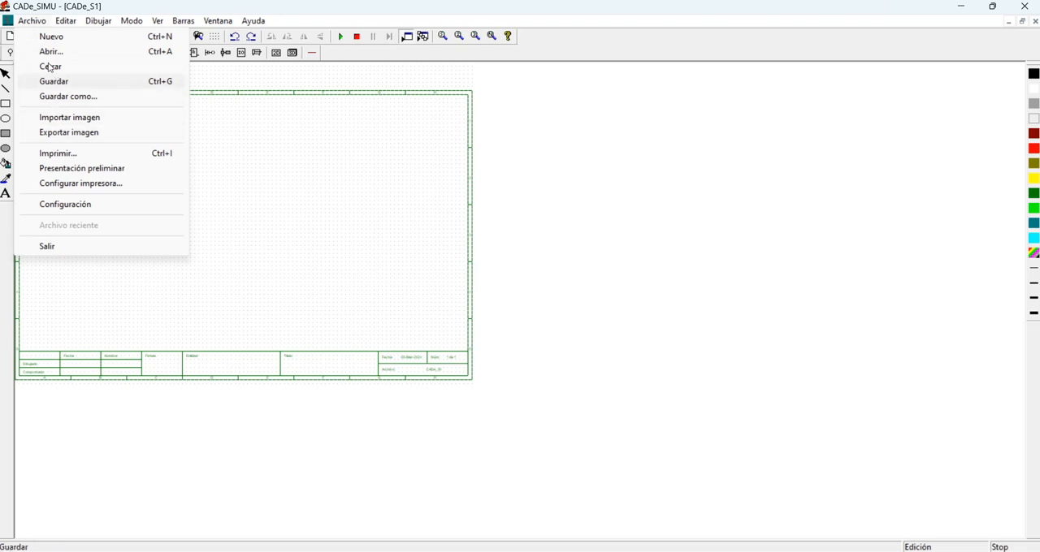
{"action": "left_click", "coordinate": [51, 20]}
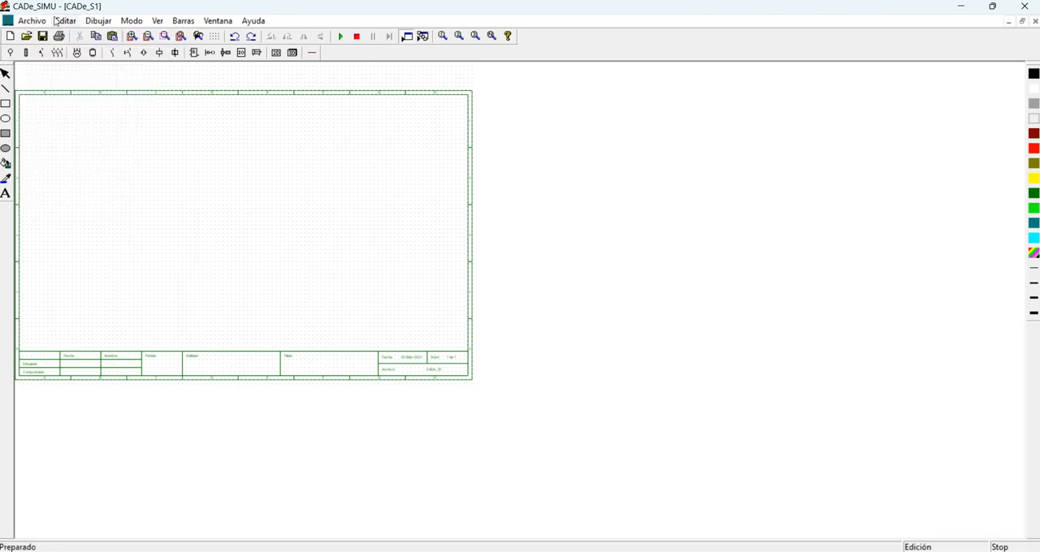
{"action": "left_click", "coordinate": [55, 21]}
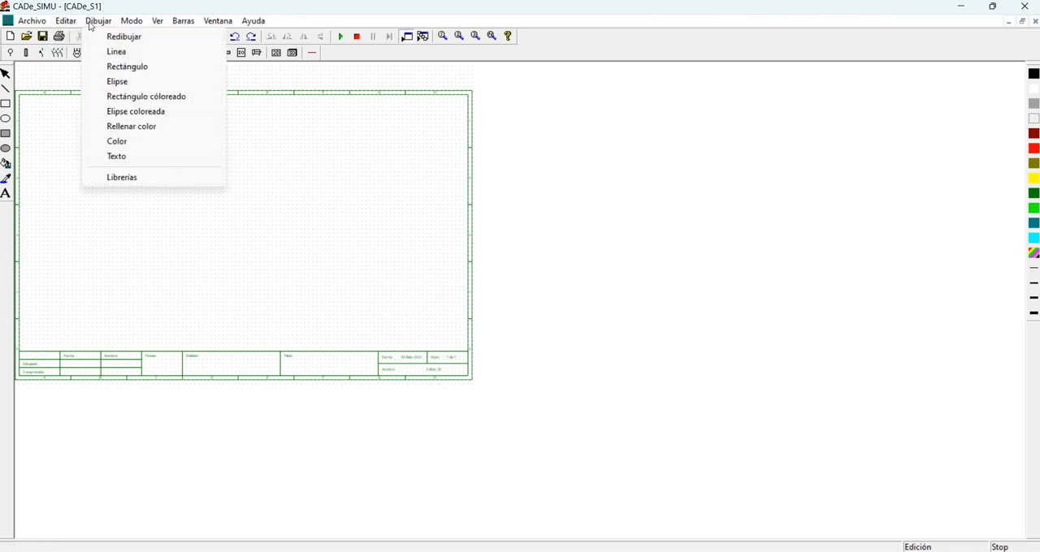
{"action": "mouse_move", "coordinate": [123, 21]}
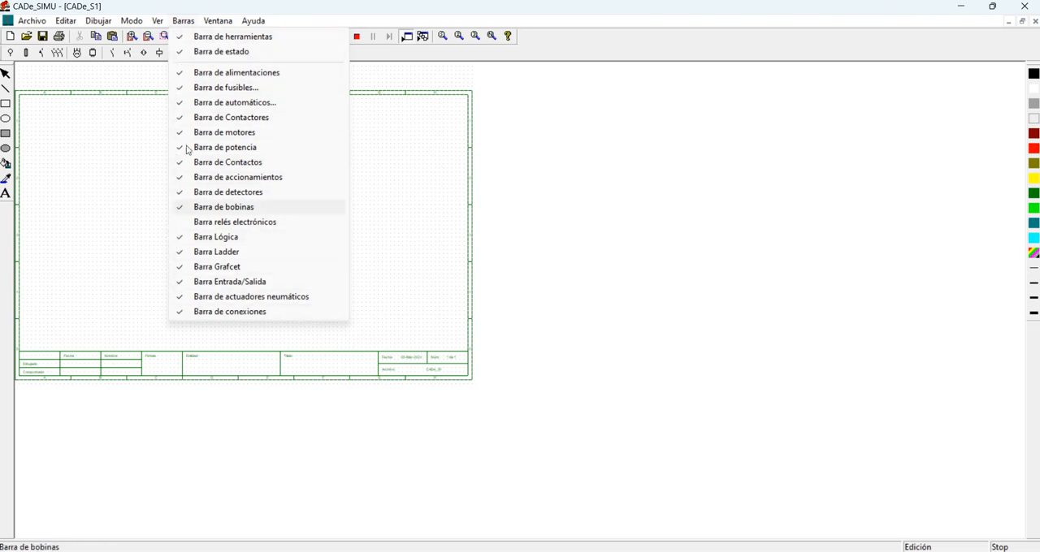
{"action": "key", "text": "Right"}
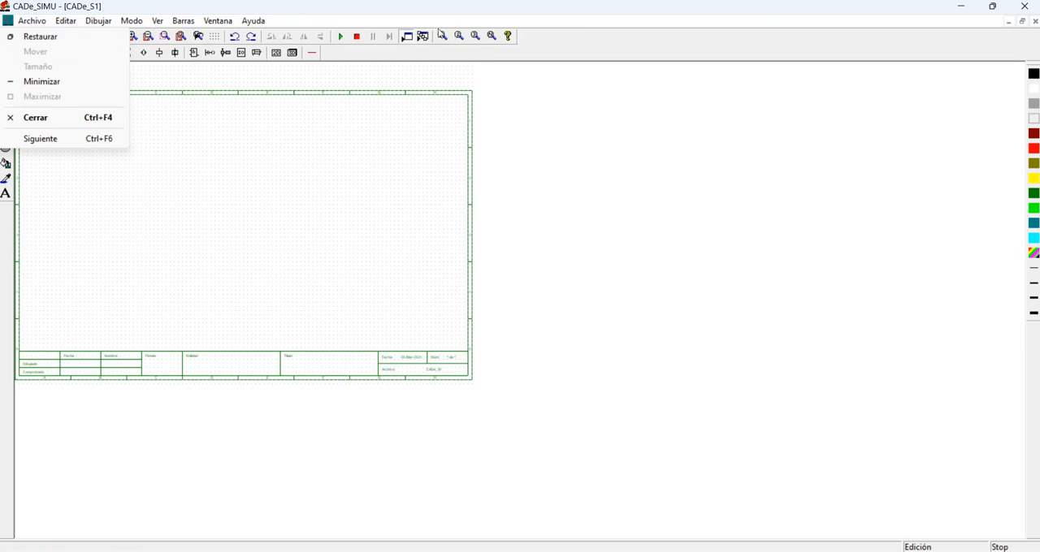
{"action": "left_click", "coordinate": [439, 36]}
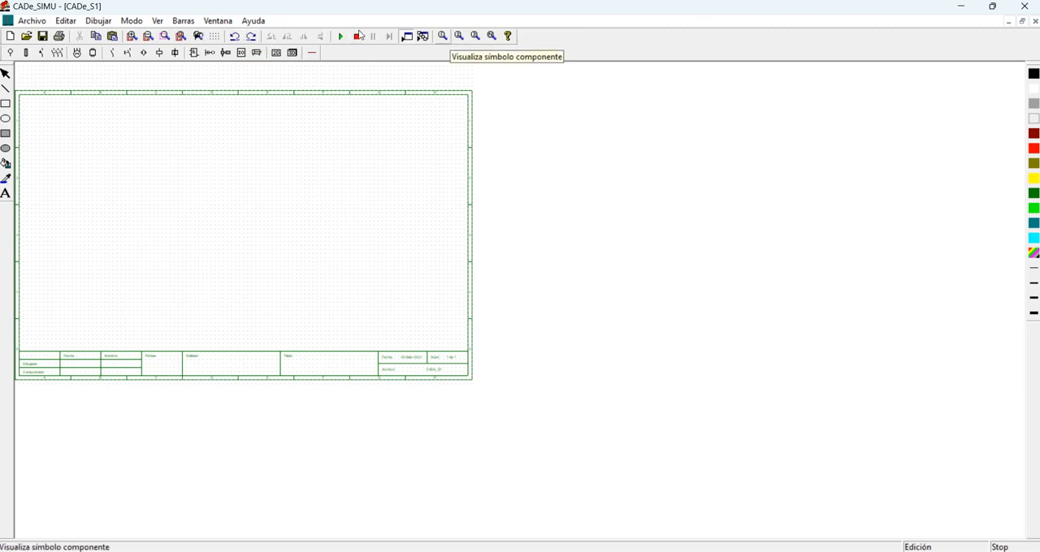
{"action": "left_click", "coordinate": [406, 36]}
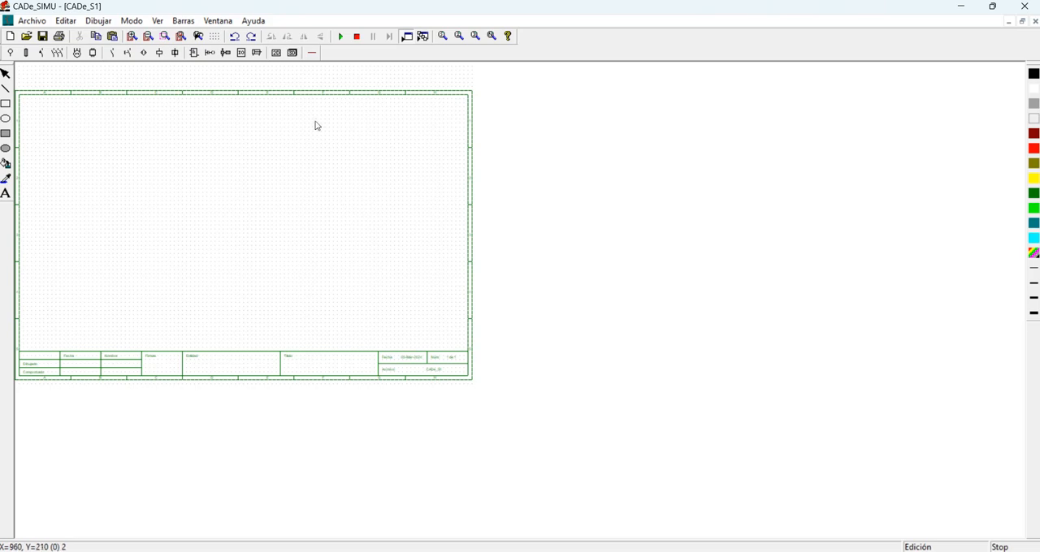
Fill the Dibujado row of the title block (Cajetín) with the date "ggggg" and the name "vchgghcgh".
{"action": "left_click", "coordinate": [131, 36]}
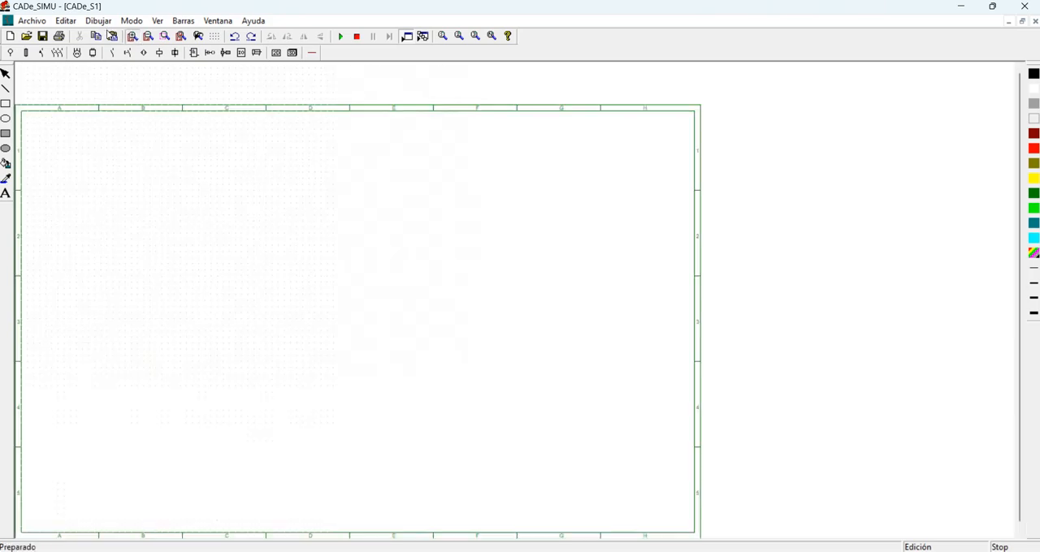
{"action": "left_click", "coordinate": [131, 36]}
{"action": "left_click", "coordinate": [132, 36]}
{"action": "scroll", "coordinate": [298, 262], "scroll_direction": "down", "scroll_amount": 10}
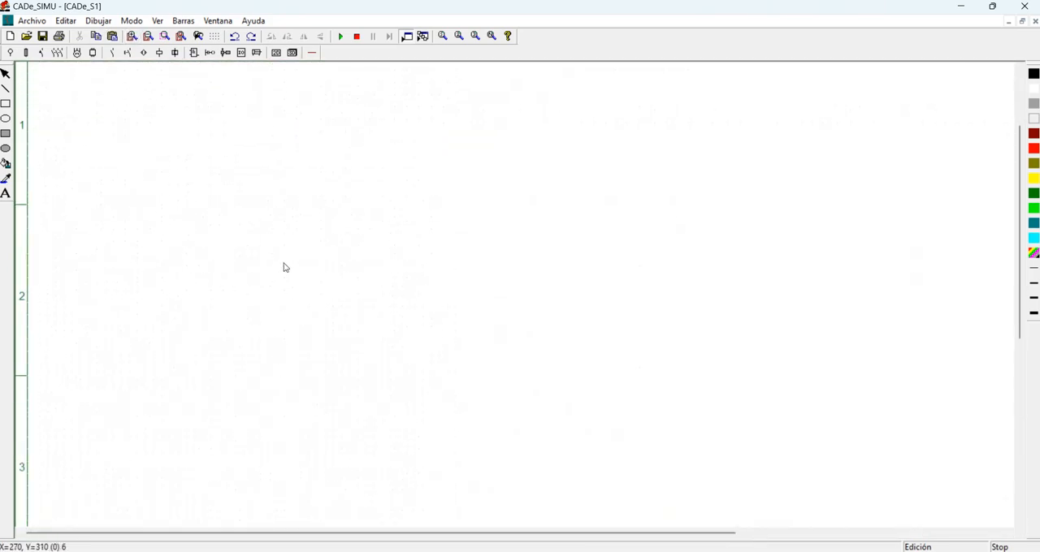
{"action": "scroll", "coordinate": [298, 261], "scroll_direction": "down", "scroll_amount": 1}
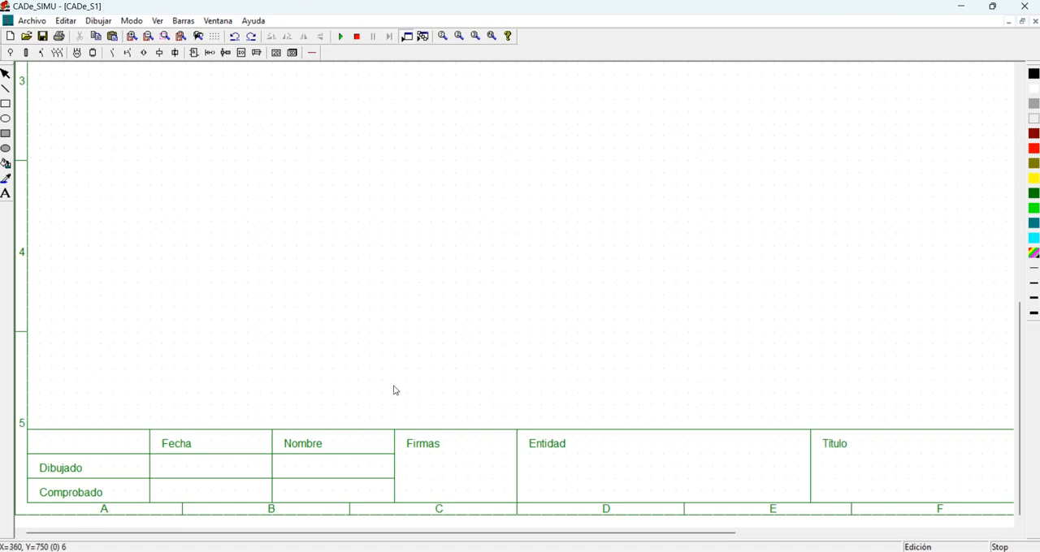
{"action": "left_click", "coordinate": [55, 23]}
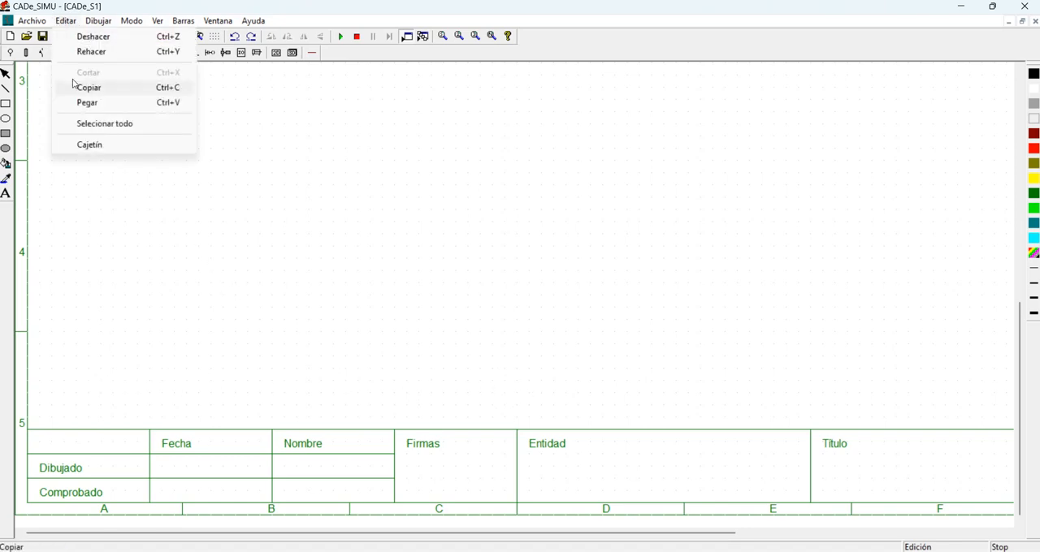
{"action": "left_click", "coordinate": [77, 143]}
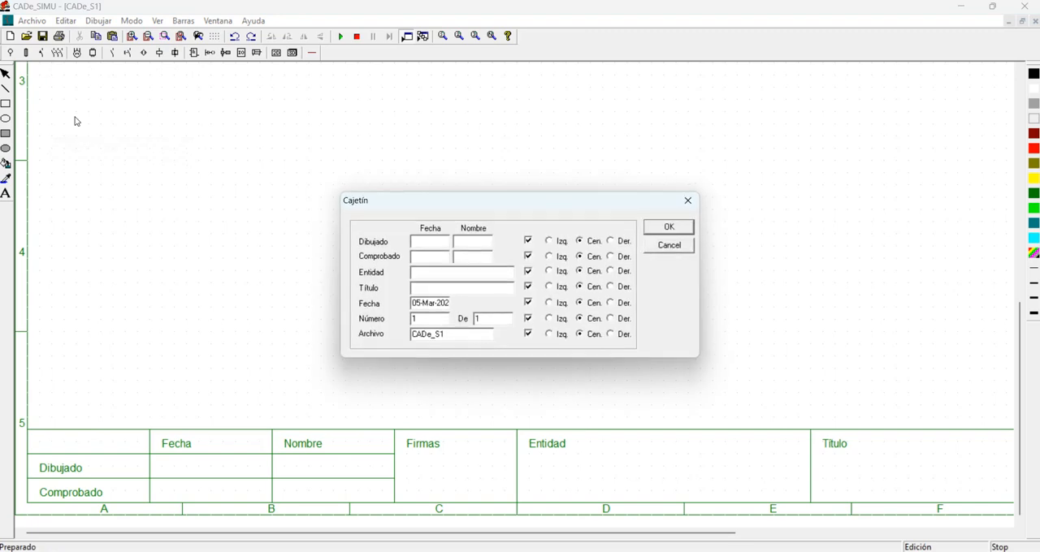
{"action": "left_click_drag", "start_coordinate": [331, 241], "coordinate": [380, 241]}
{"action": "left_click", "coordinate": [342, 234]}
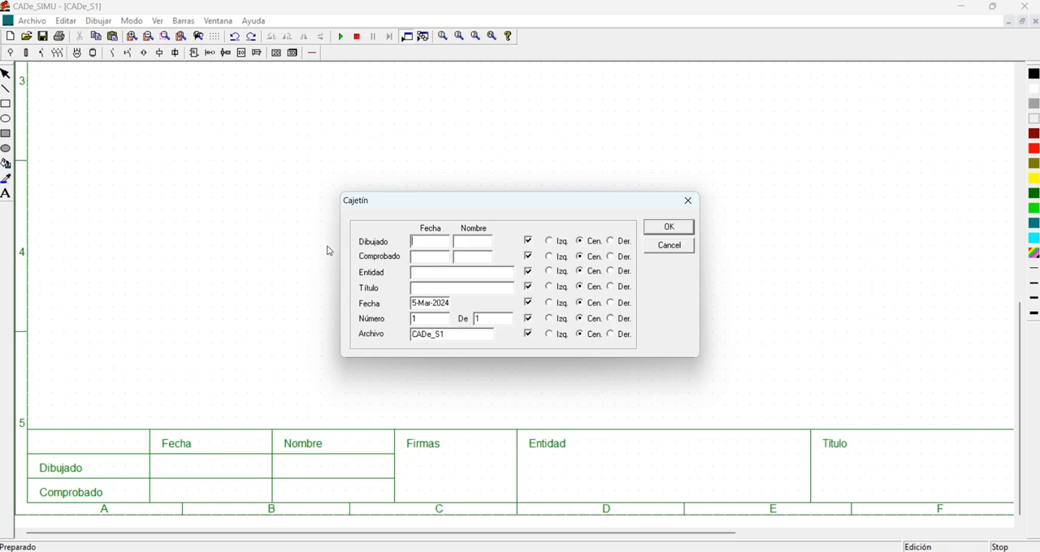
{"action": "left_click_drag", "start_coordinate": [333, 242], "coordinate": [405, 246]}
{"action": "key", "text": "BackSpace"}
{"action": "type", "text": "ggg"}
{"action": "type", "text": "vchgghcgh"}
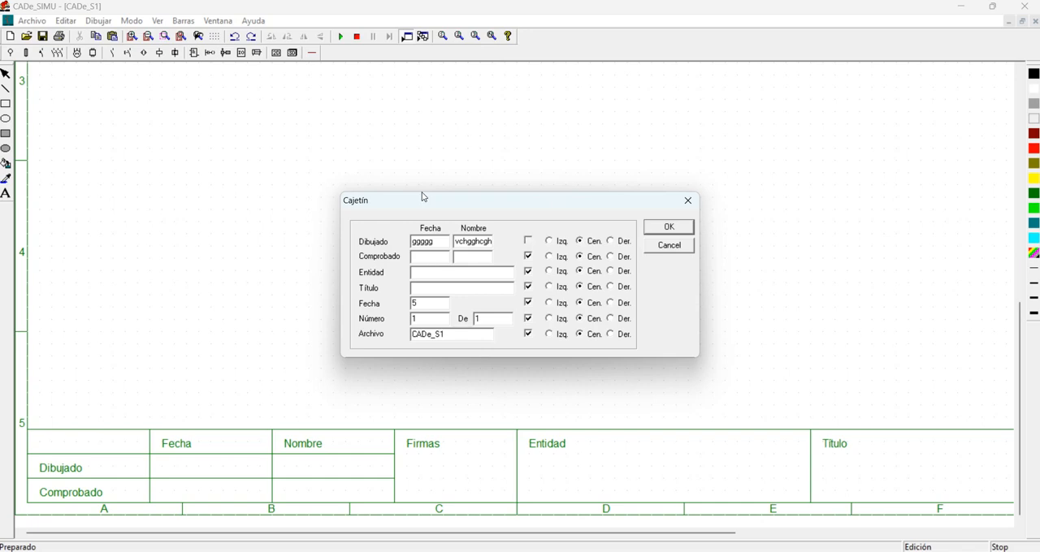
Enable the Dibujado row, set the title block's Fecha to "gkhgkj" and apply the title block data.
{"action": "key", "text": "space"}
{"action": "key", "text": "Tab"}
{"action": "type", "text": "gkhgk"}
{"action": "key", "text": "Return"}
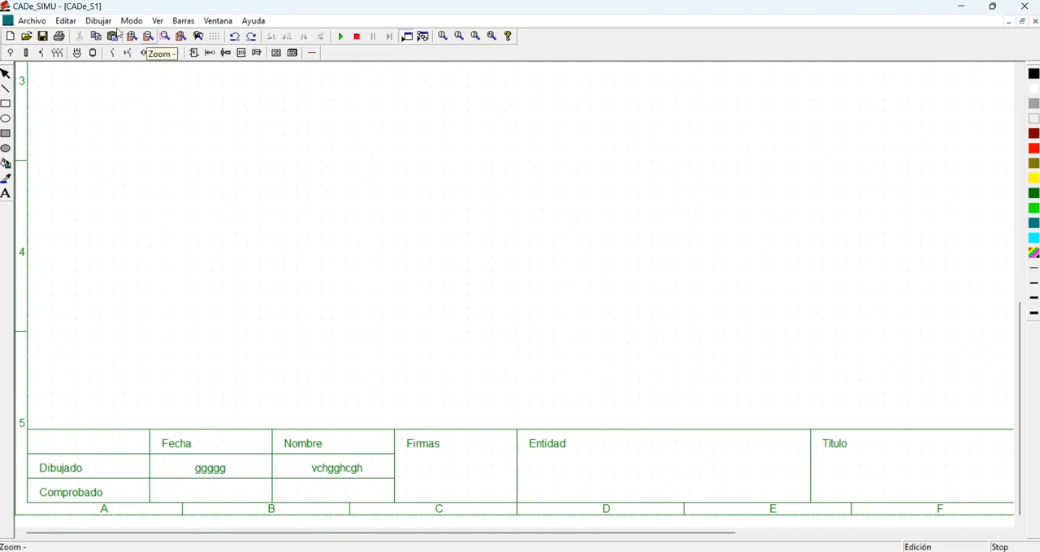
{"action": "left_click", "coordinate": [148, 36]}
{"action": "left_click", "coordinate": [148, 37]}
{"action": "left_click", "coordinate": [148, 37]}
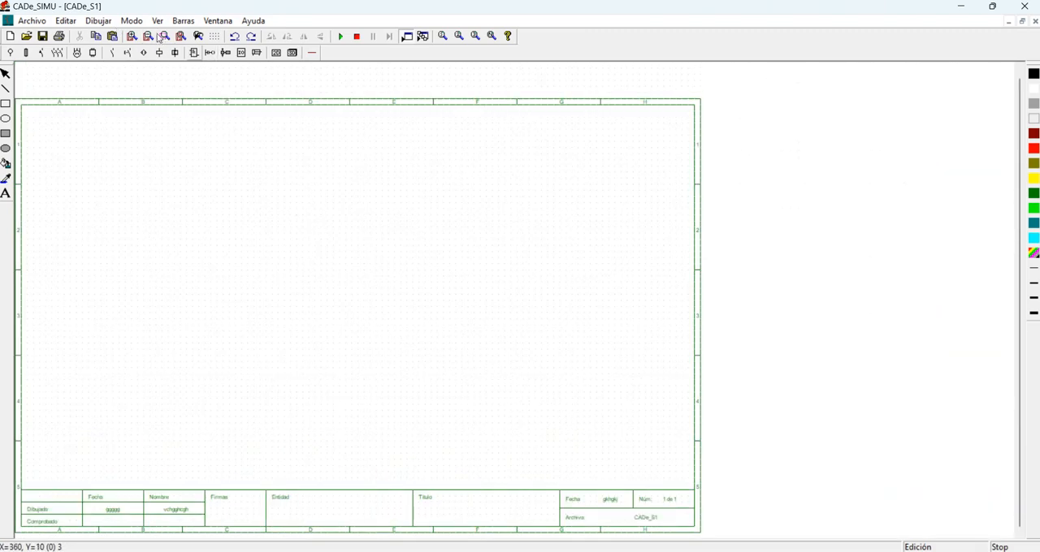
{"action": "left_click", "coordinate": [131, 37]}
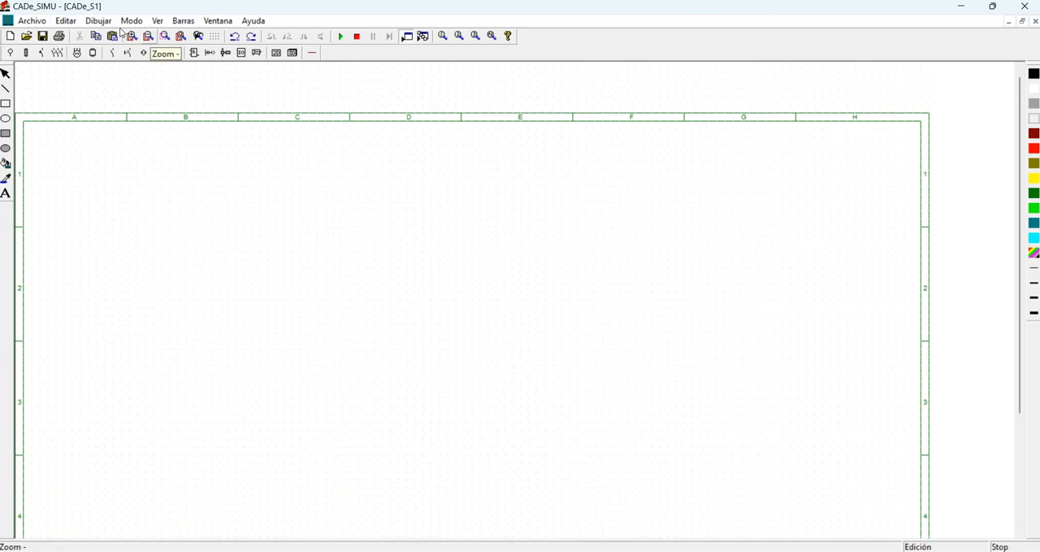
{"action": "left_click", "coordinate": [157, 20]}
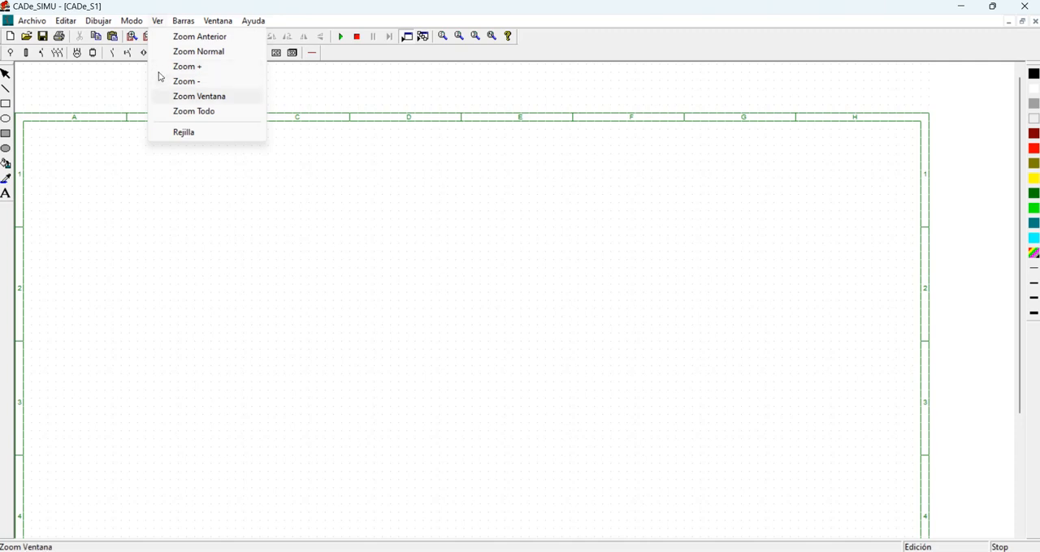
{"action": "mouse_move", "coordinate": [130, 22]}
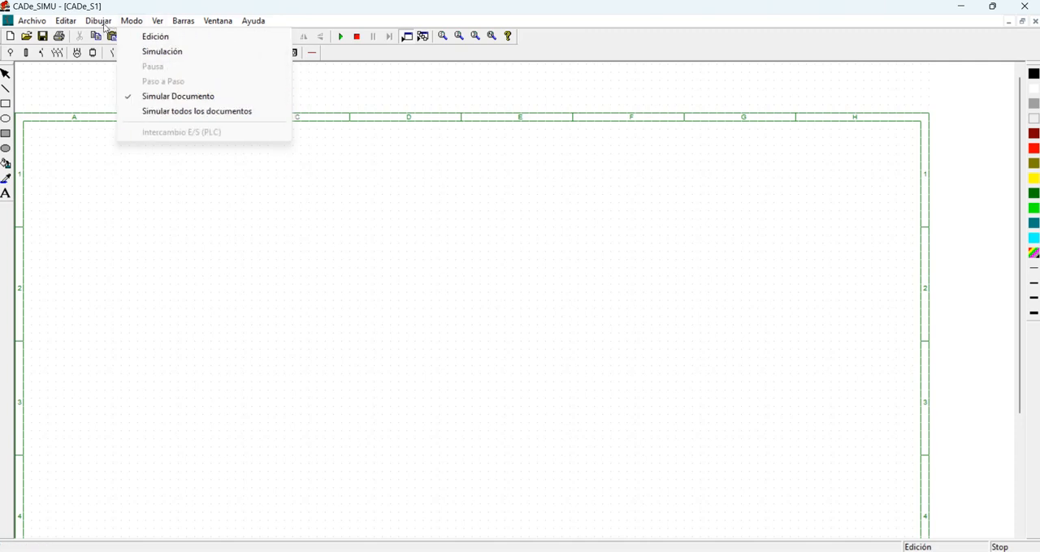
{"action": "left_click", "coordinate": [98, 218]}
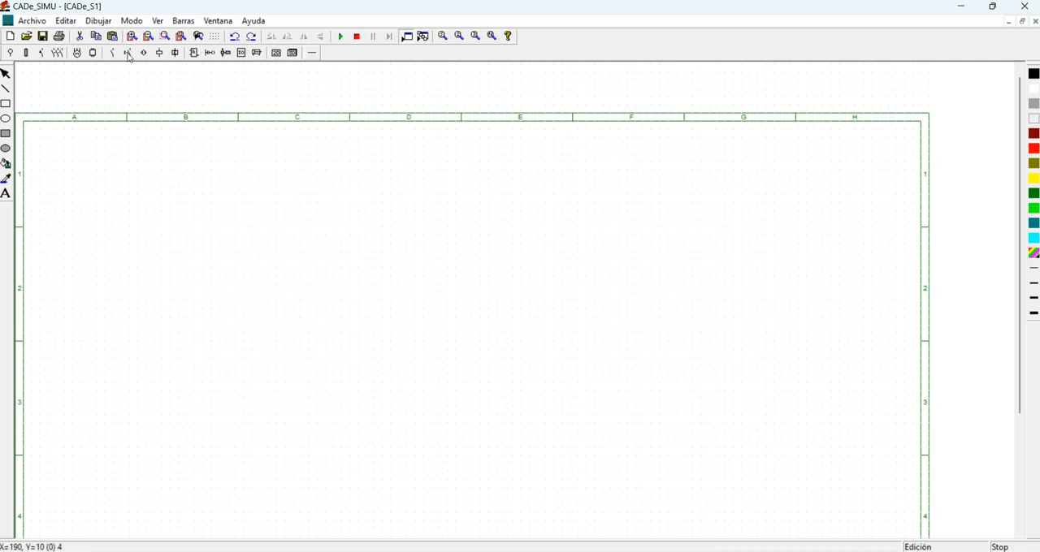
{"action": "left_click", "coordinate": [10, 50]}
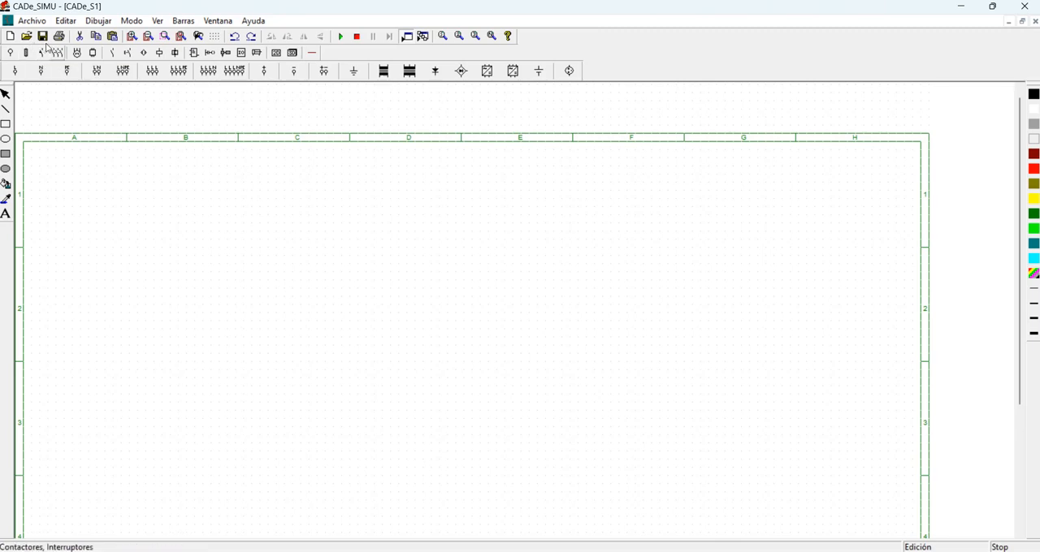
{"action": "left_click", "coordinate": [88, 47]}
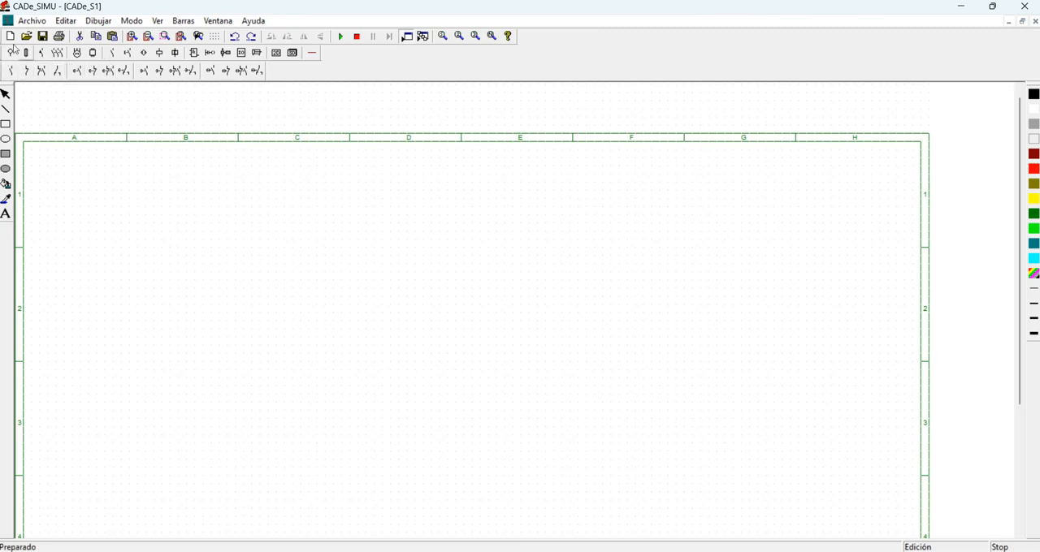
Place the phase (L) and neutral (N) supply terminals one above the other in column A, with a normally open contact between them.
{"action": "left_click", "coordinate": [10, 49]}
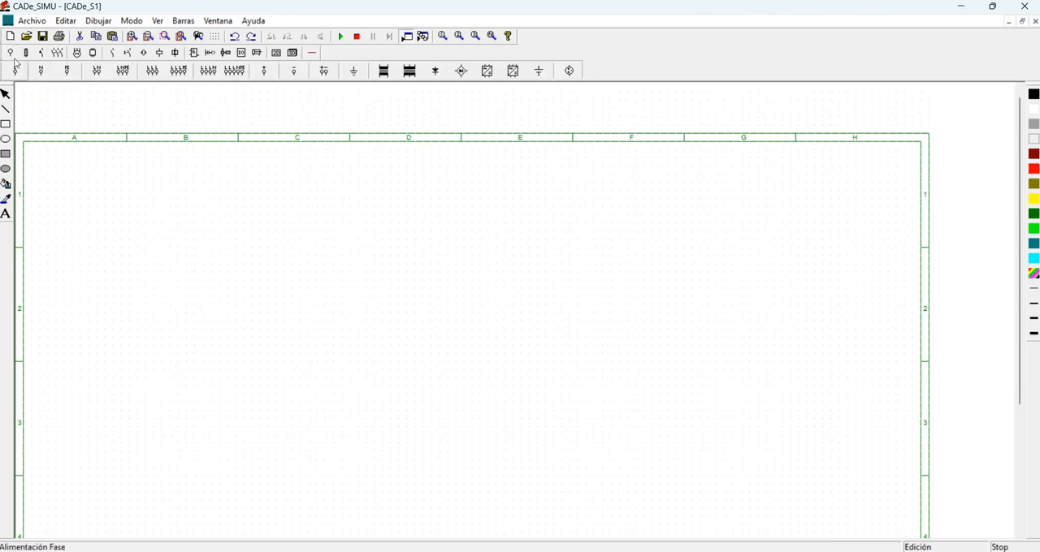
{"action": "left_click", "coordinate": [14, 70]}
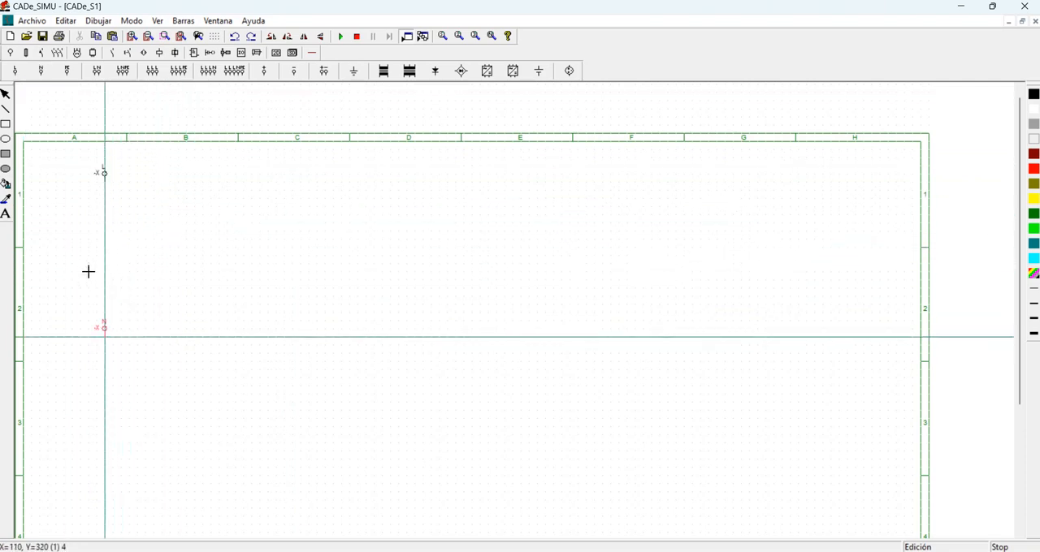
{"action": "left_click", "coordinate": [89, 271]}
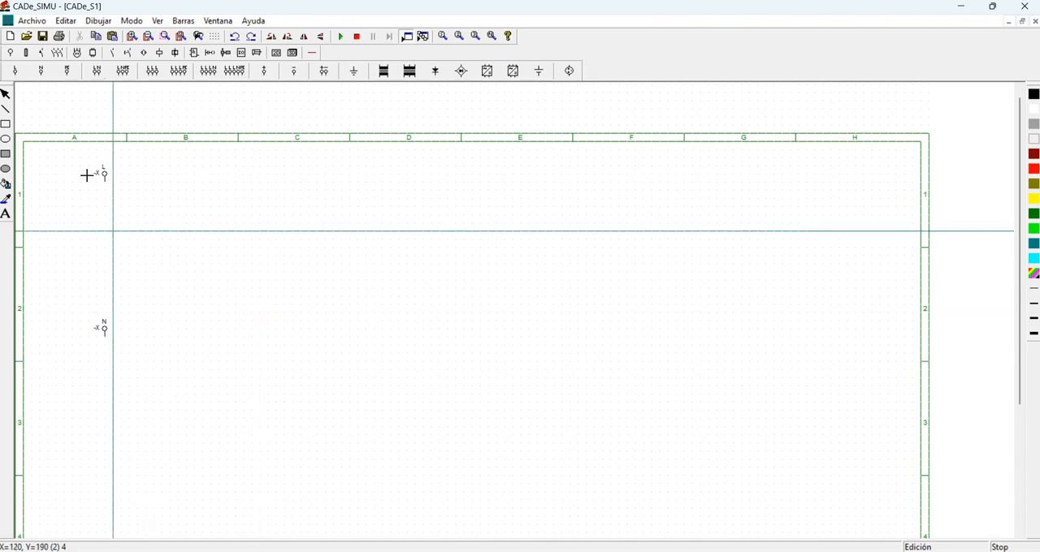
{"action": "left_click", "coordinate": [93, 51]}
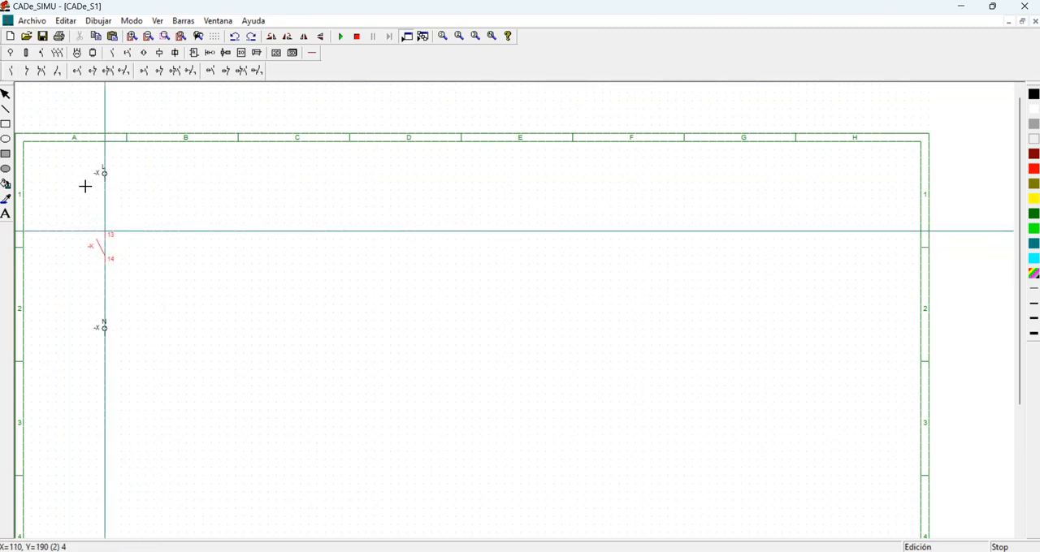
{"action": "left_click", "coordinate": [89, 162]}
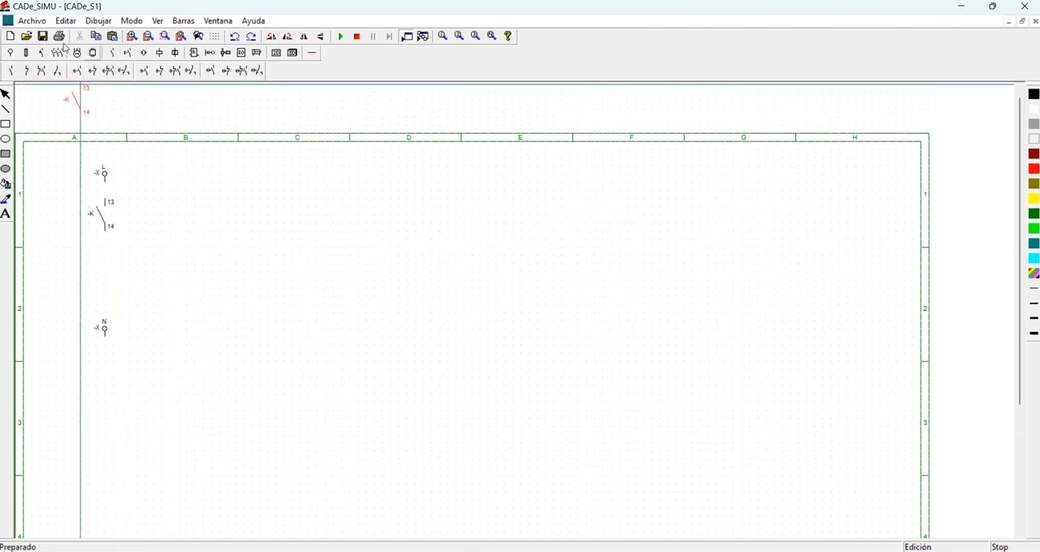
Place a normally open pushbutton (Pulsador NA) in column B, beside and slightly lower than the contact.
{"action": "left_click", "coordinate": [108, 52]}
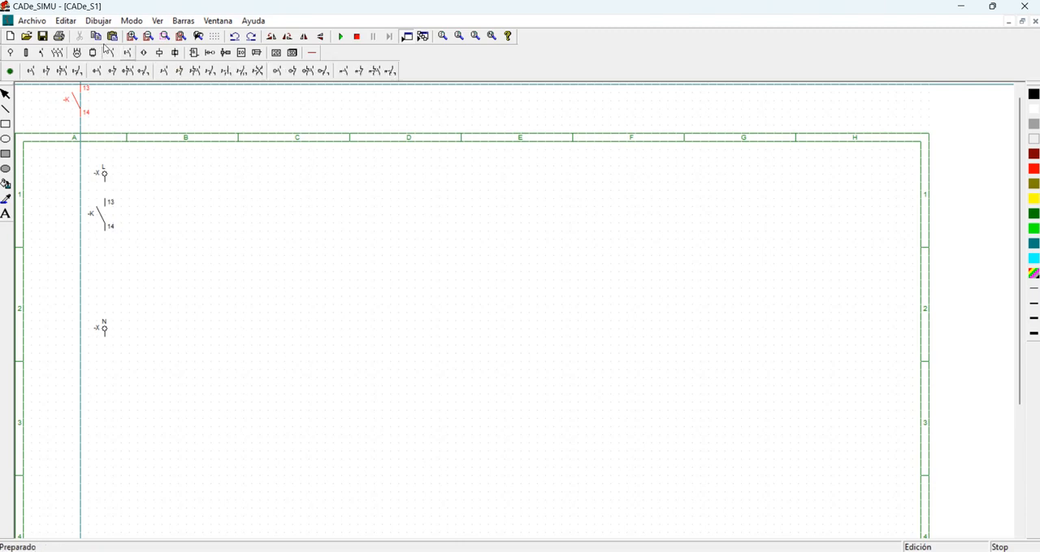
{"action": "left_click", "coordinate": [31, 69]}
{"action": "left_click", "coordinate": [104, 213]}
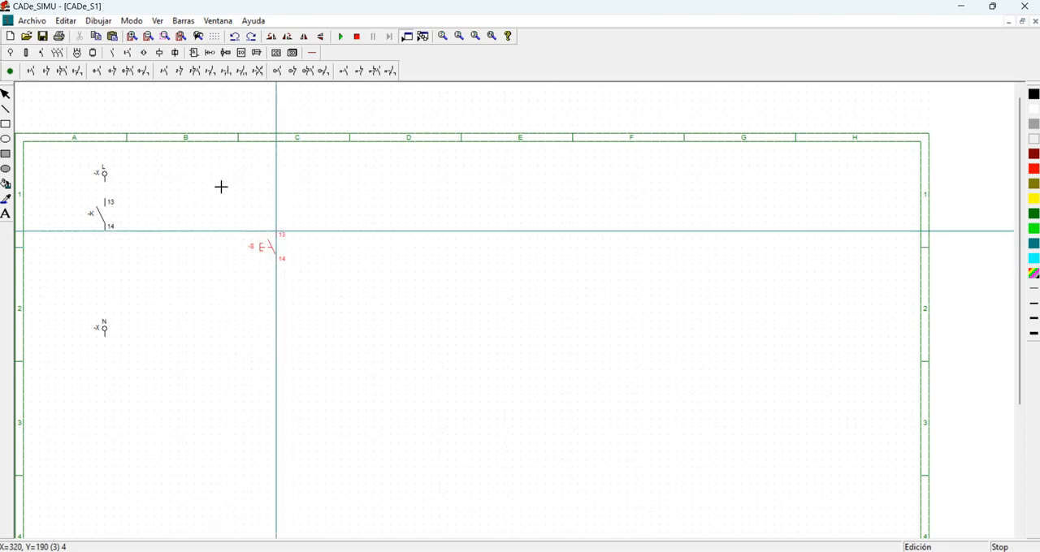
{"action": "left_click", "coordinate": [160, 172]}
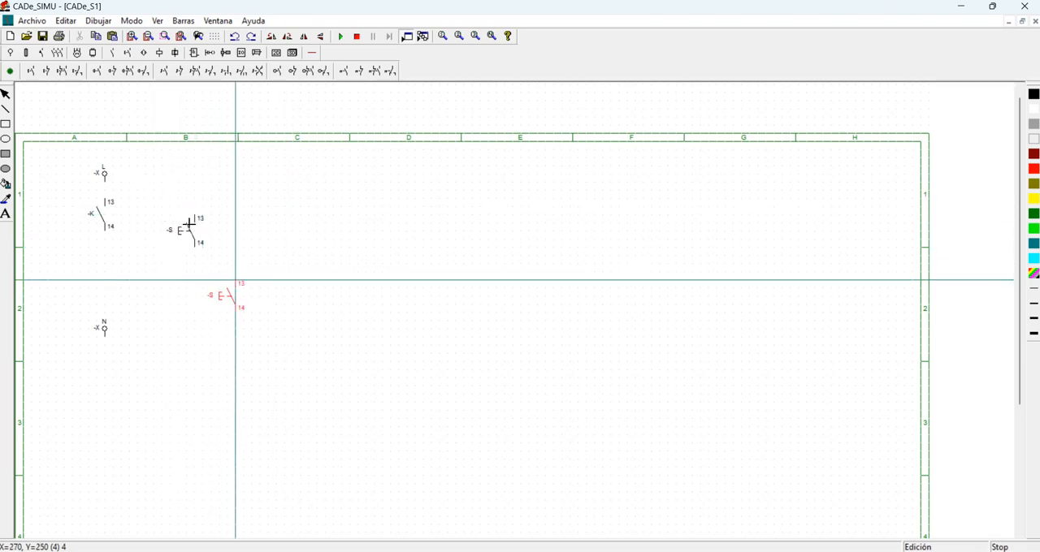
Place a second normally open pushbutton directly below the first one in column B.
{"action": "left_click", "coordinate": [130, 50]}
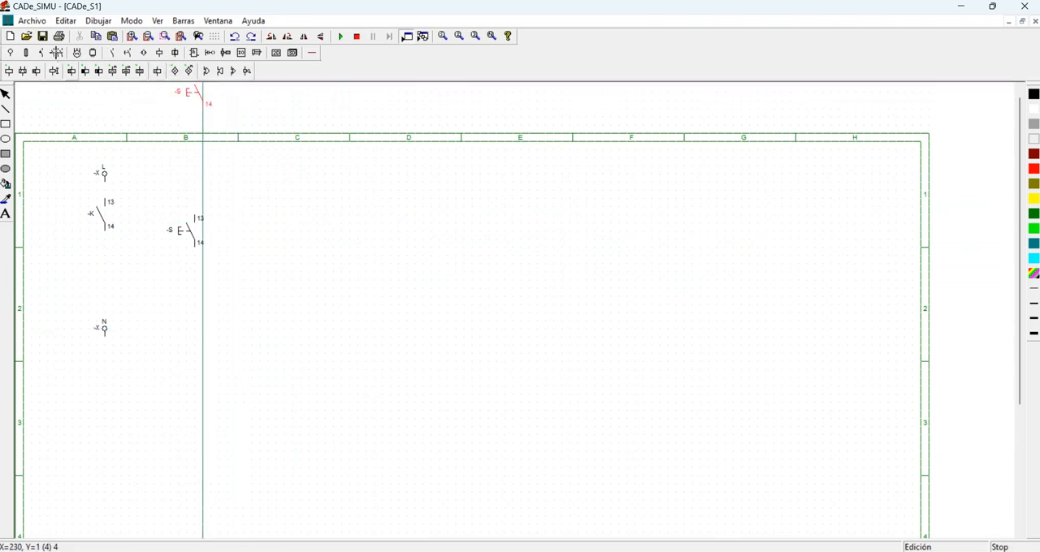
{"action": "left_click", "coordinate": [61, 47]}
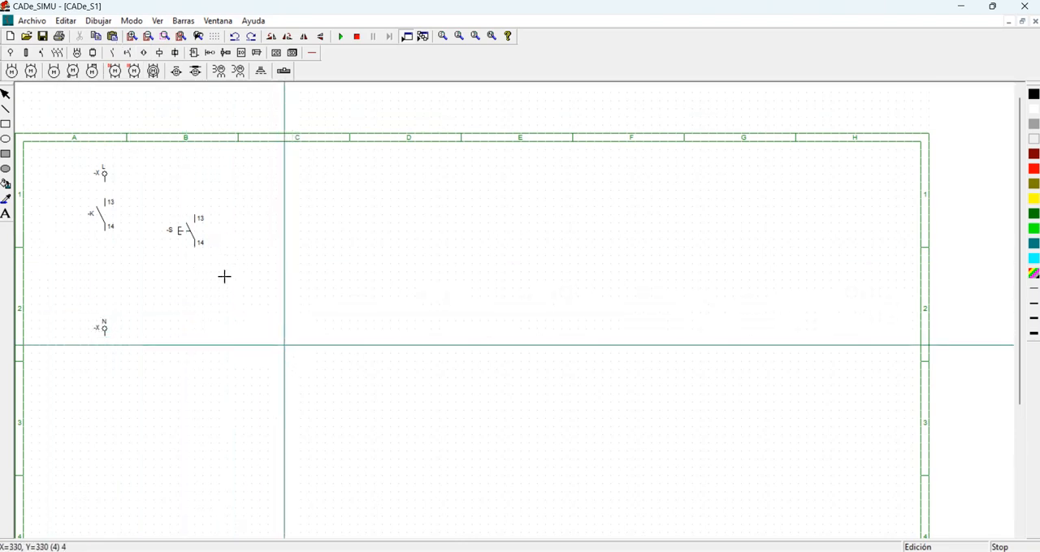
{"action": "left_click", "coordinate": [159, 231]}
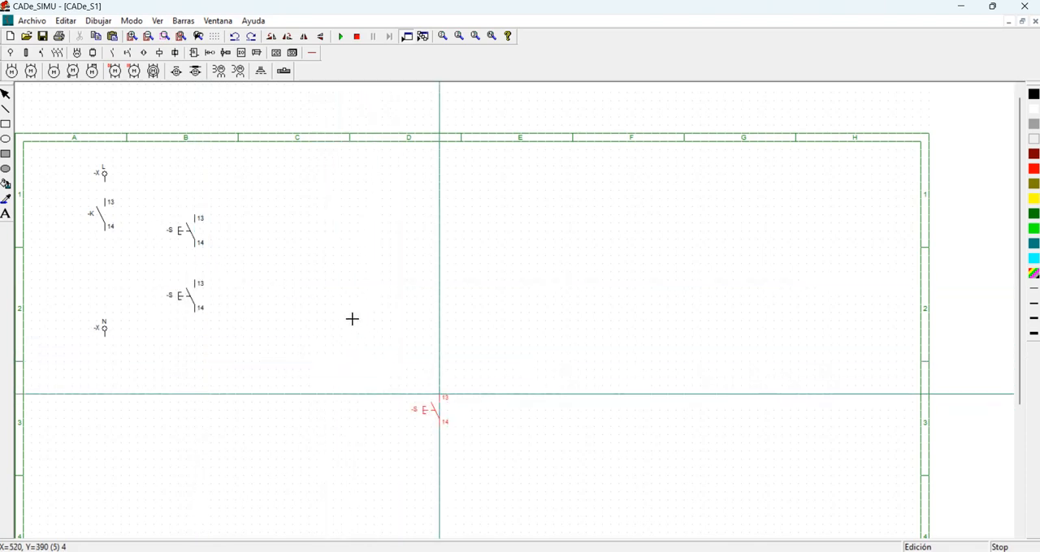
Leave the component placement and delete all the terminals, contacts and pushbuttons placed in columns A and B.
{"action": "key", "text": "Escape"}
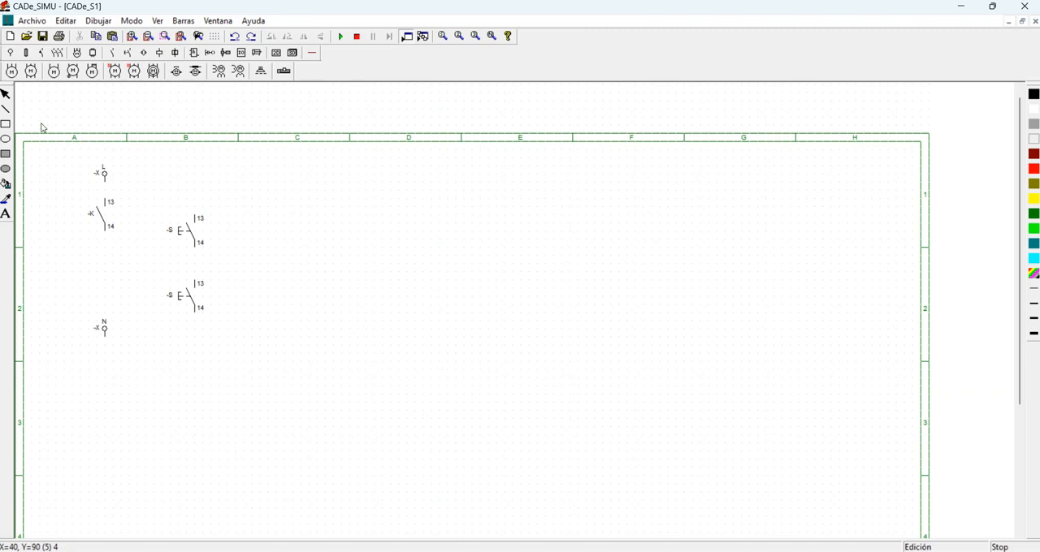
{"action": "left_click_drag", "start_coordinate": [47, 149], "coordinate": [241, 363]}
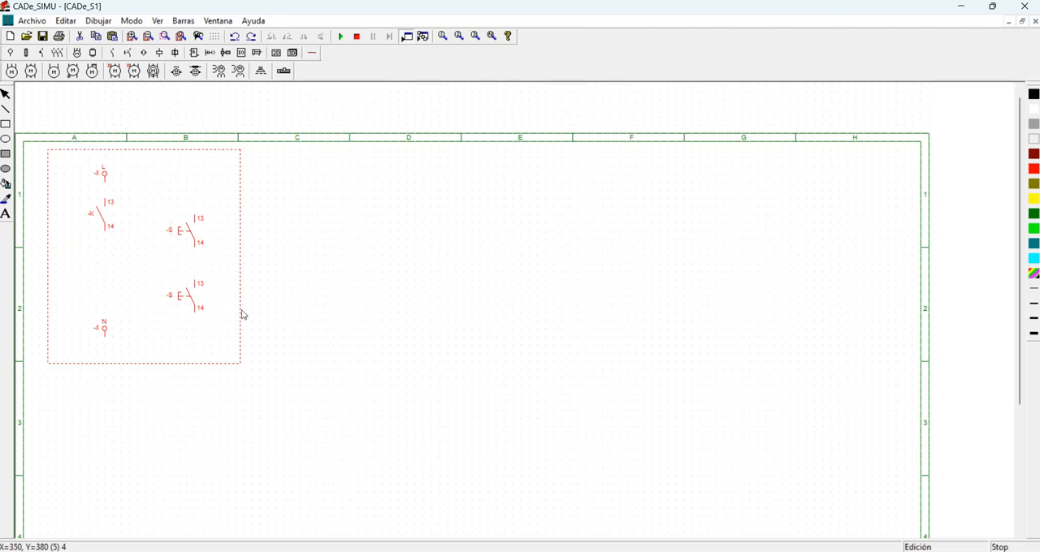
{"action": "key", "text": "Delete"}
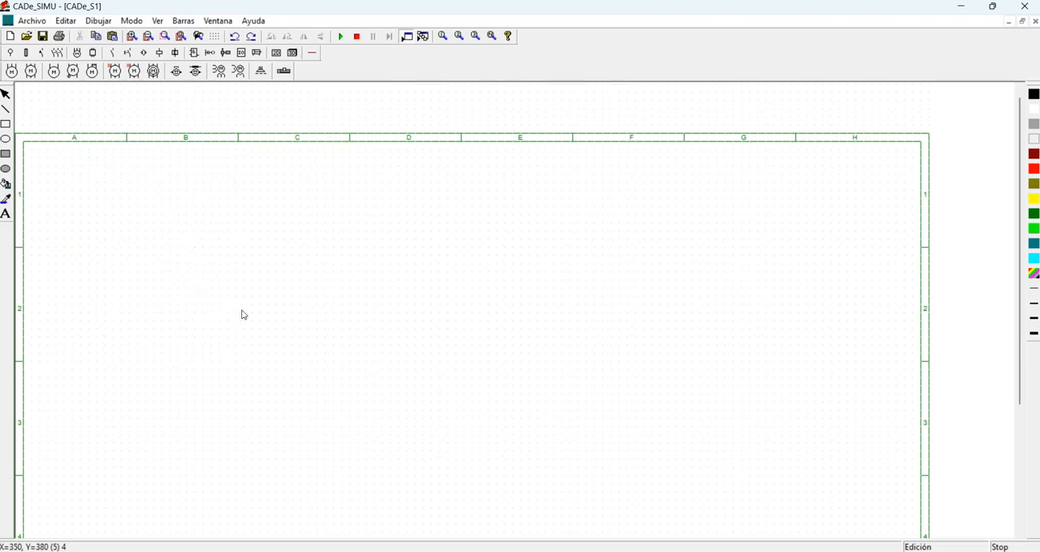
Place a phase (L) supply terminal in column B, row 1, with a neutral (N) supply terminal directly below it in row 2.
{"action": "left_click", "coordinate": [10, 52]}
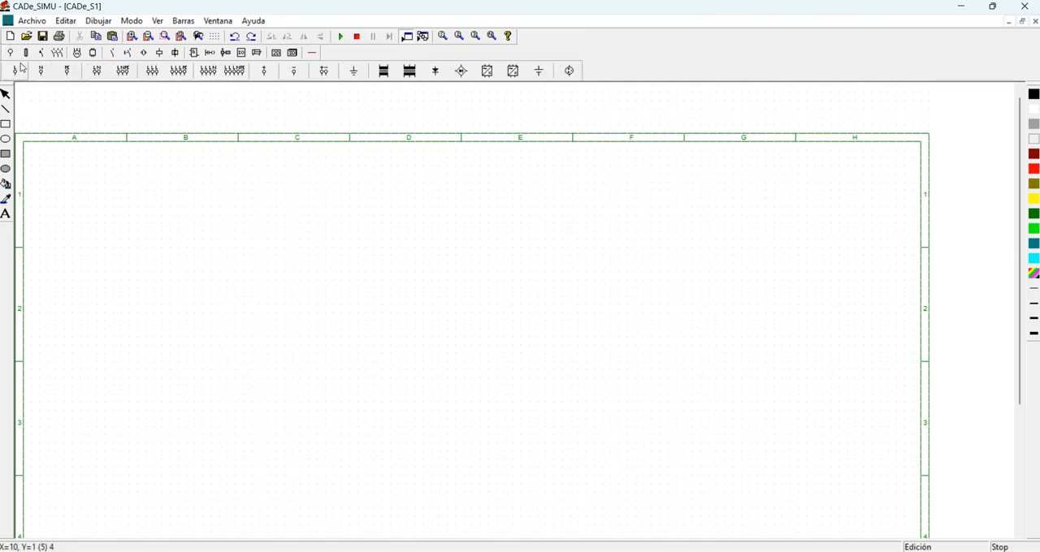
{"action": "left_click", "coordinate": [15, 71]}
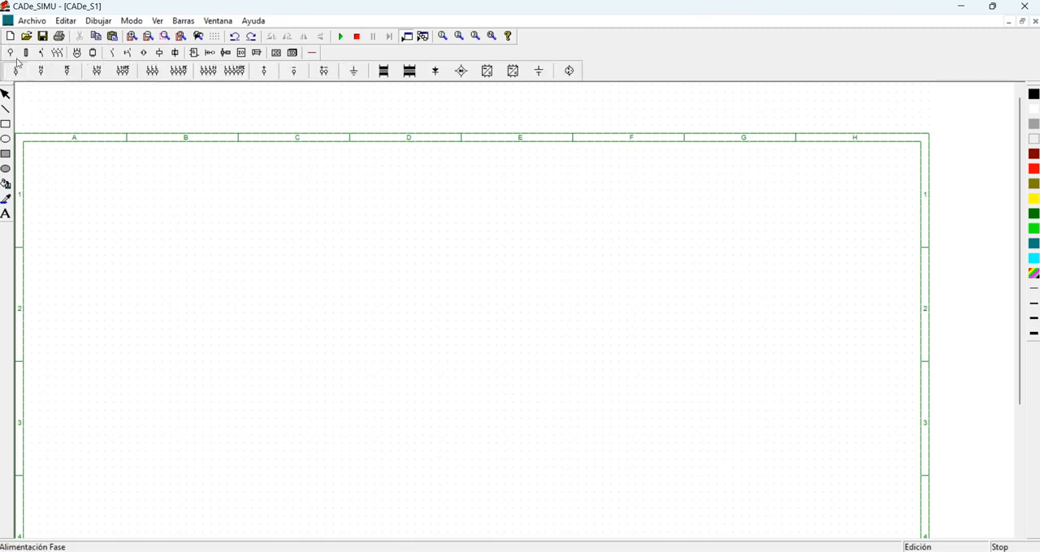
{"action": "left_click", "coordinate": [151, 182]}
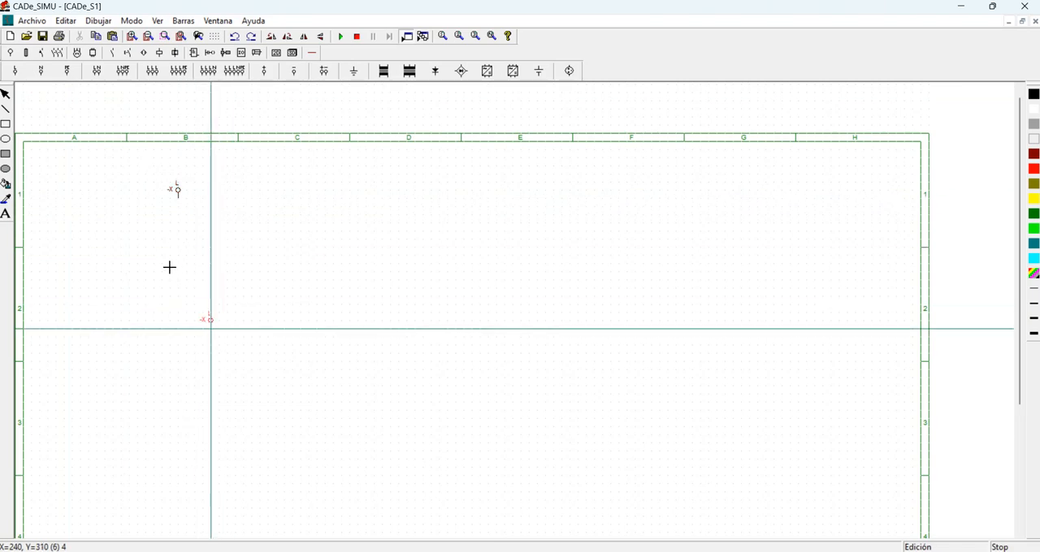
{"action": "left_click", "coordinate": [41, 71]}
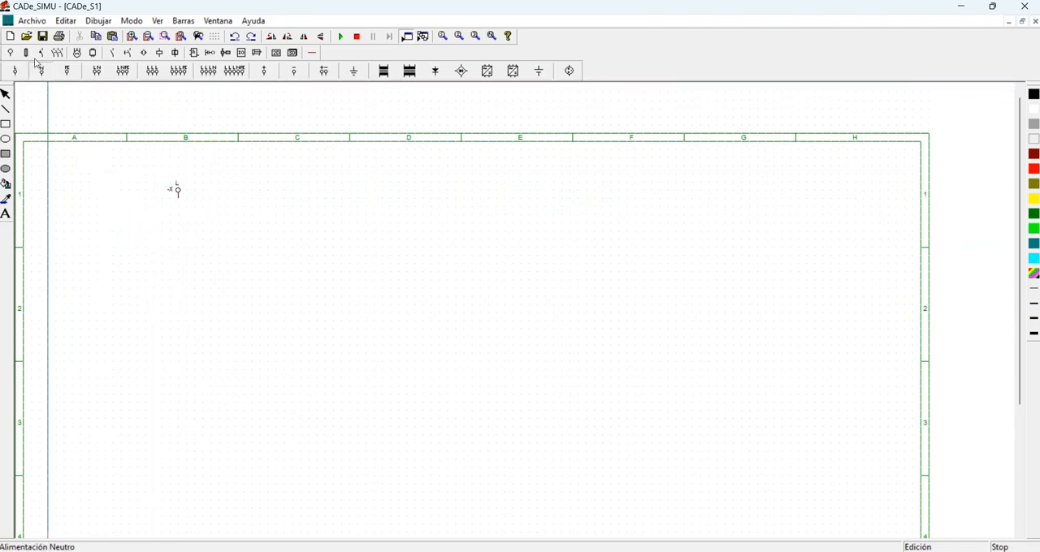
{"action": "left_click", "coordinate": [146, 269]}
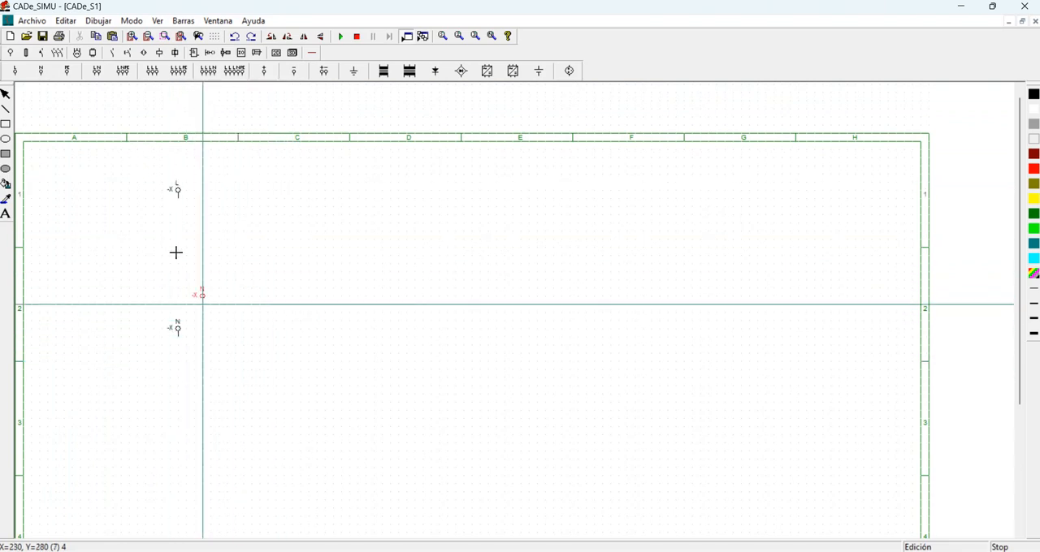
Place a monostable coil (Bobina monoestable) midway between the L and N terminals and end the placement.
{"action": "left_click", "coordinate": [128, 52]}
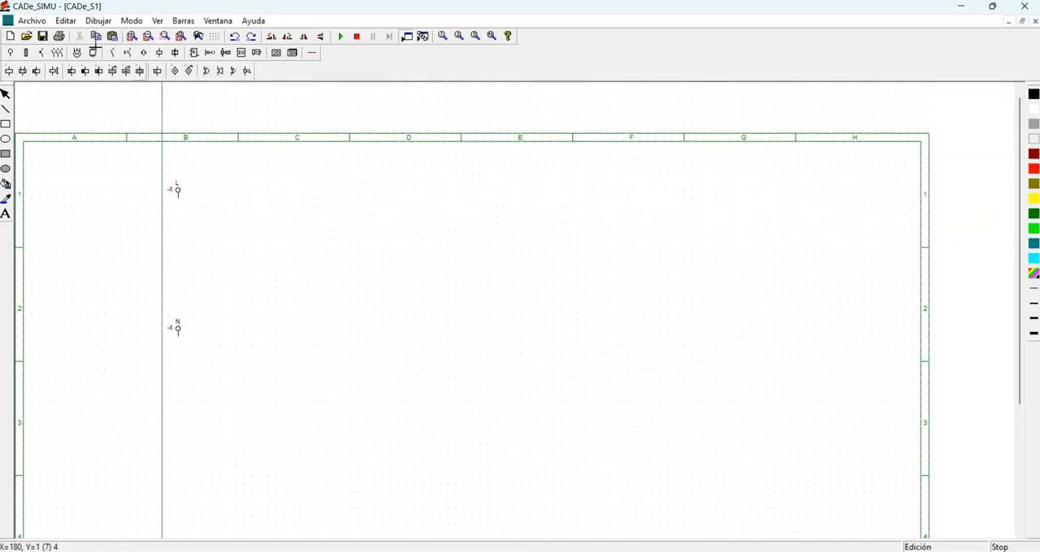
{"action": "left_click", "coordinate": [9, 54]}
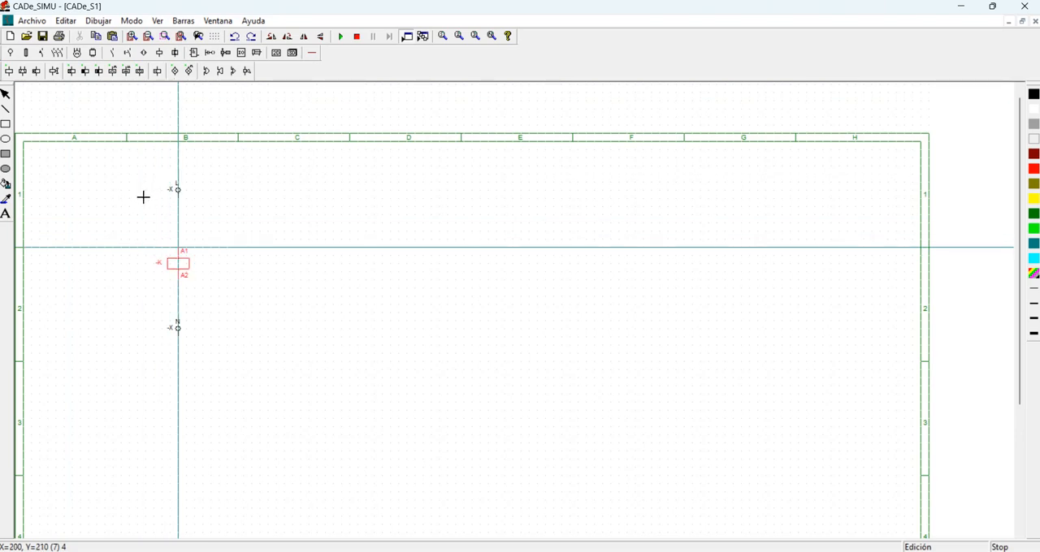
{"action": "left_click", "coordinate": [144, 195]}
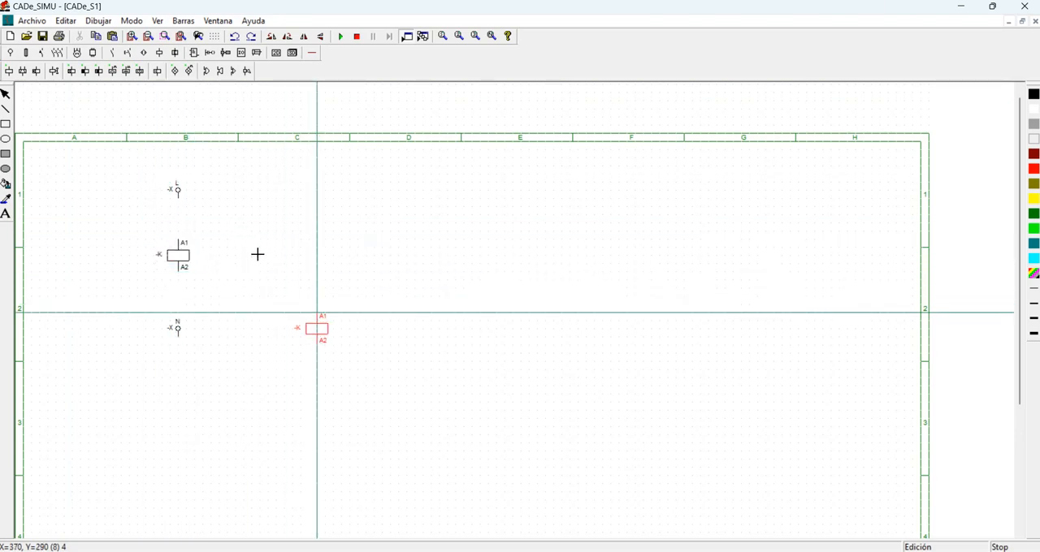
{"action": "key", "text": "Escape"}
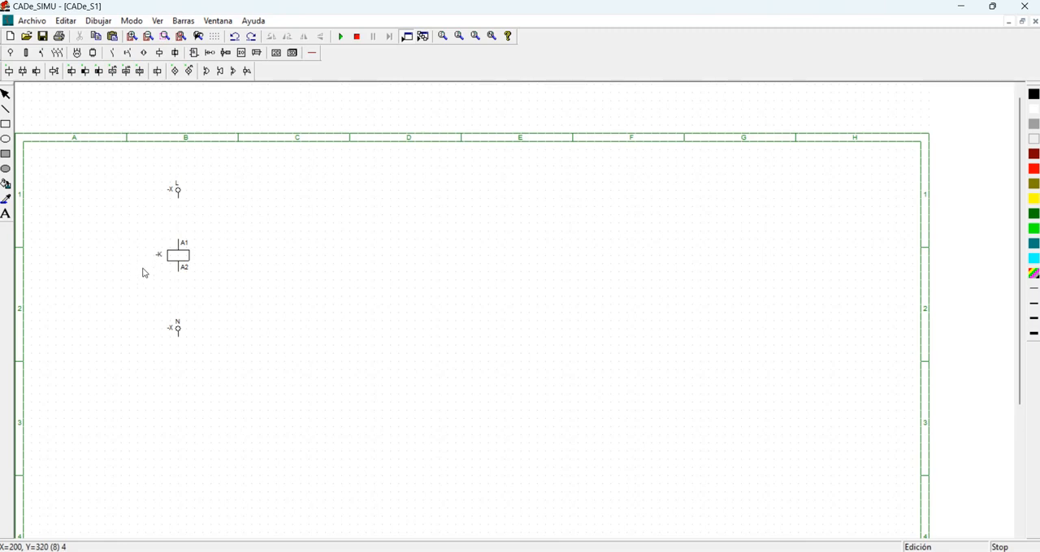
Undo and redo the last component changes.
{"action": "key", "text": "ctrl+z"}
{"action": "key", "text": "ctrl+z"}
{"action": "key", "text": "ctrl+y"}
{"action": "key", "text": "ctrl+y"}
{"action": "key", "text": "ctrl+y"}
{"action": "key", "text": "ctrl+z"}
{"action": "key", "text": "ctrl+y"}
{"action": "key", "text": "ctrl+z"}
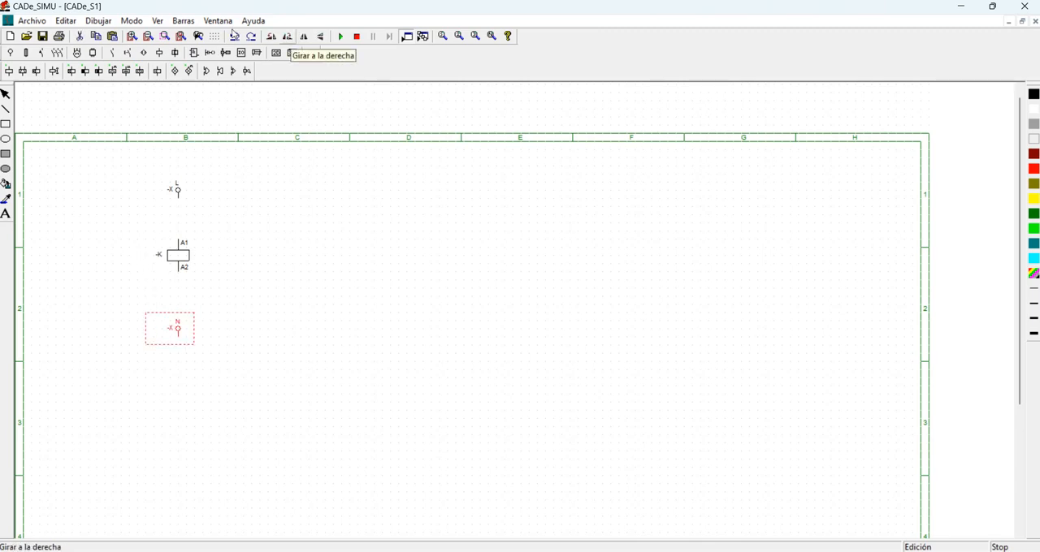
Rotate the N terminal by 180 degrees so that its connection points up toward the coil.
{"action": "left_click", "coordinate": [234, 36]}
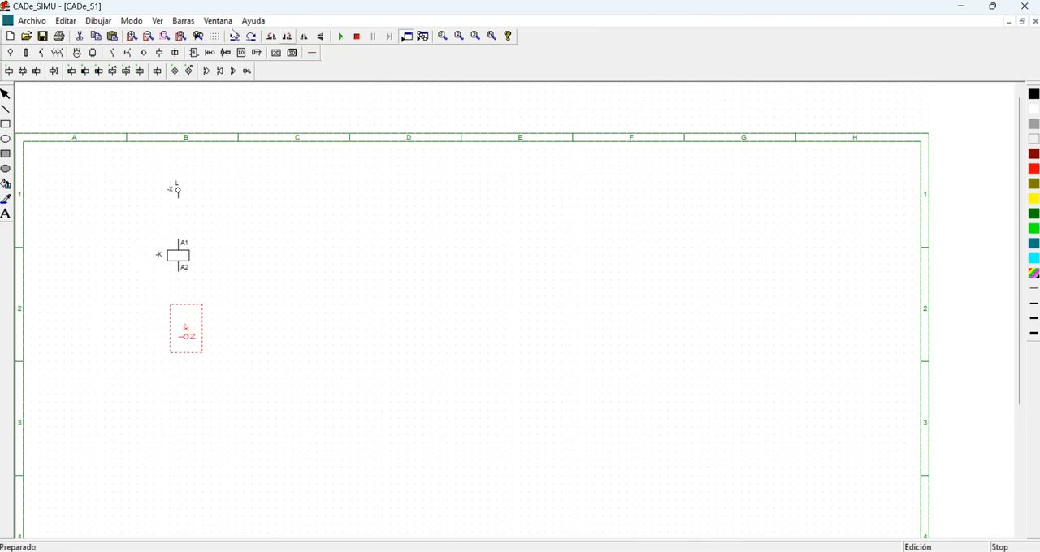
{"action": "left_click", "coordinate": [234, 36]}
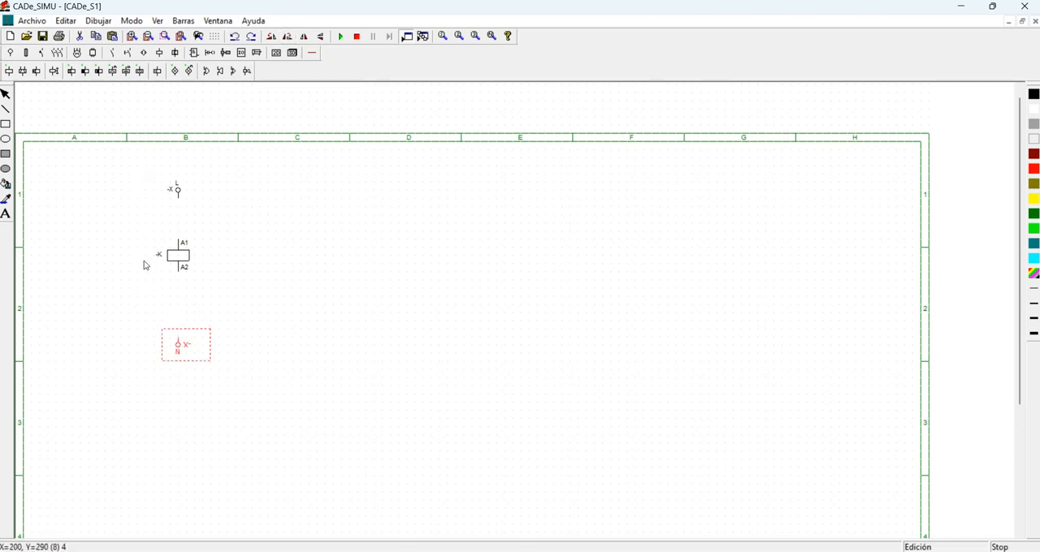
{"action": "left_click", "coordinate": [261, 254]}
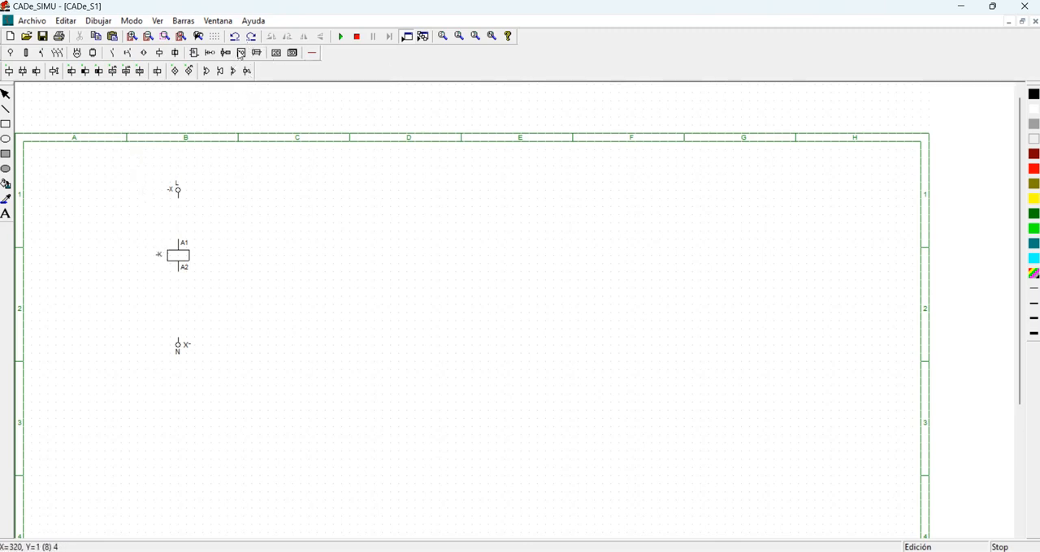
Wire the L terminal to coil connection A1 and A2 to the N terminal, and briefly simulate the circuit.
{"action": "left_click", "coordinate": [312, 52]}
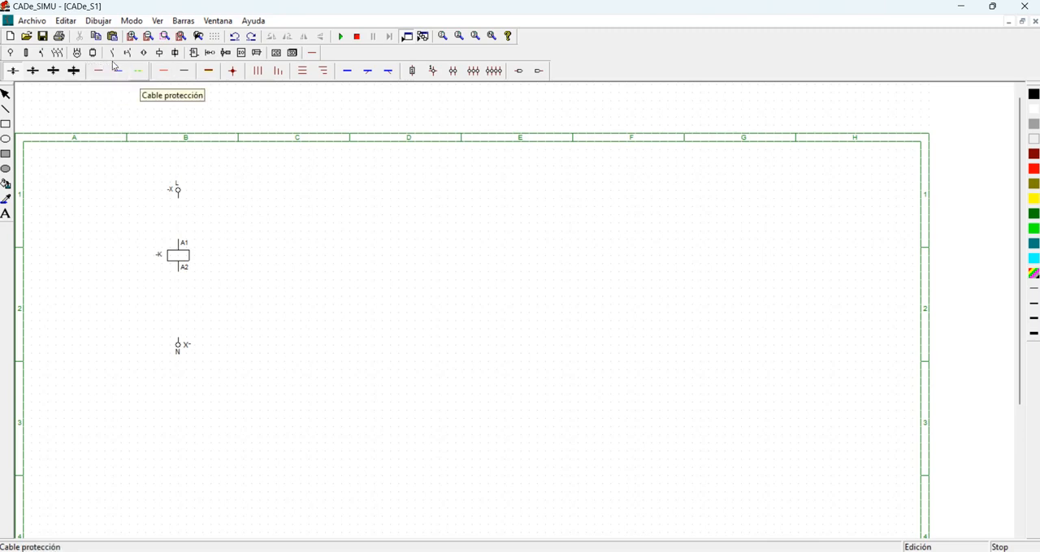
{"action": "left_click", "coordinate": [208, 71]}
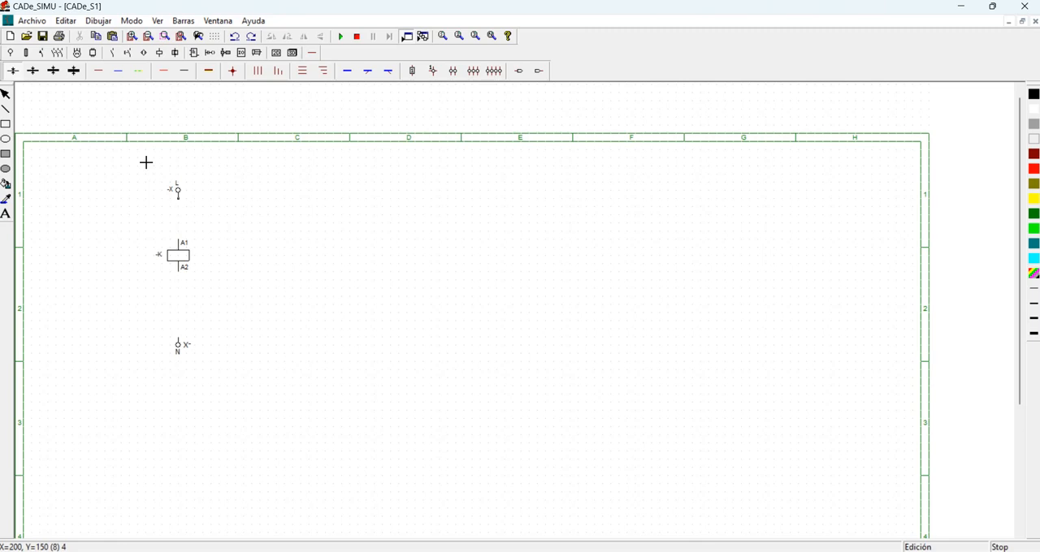
{"action": "left_click_drag", "start_coordinate": [147, 160], "coordinate": [147, 194]}
{"action": "left_click_drag", "start_coordinate": [146, 221], "coordinate": [146, 269]}
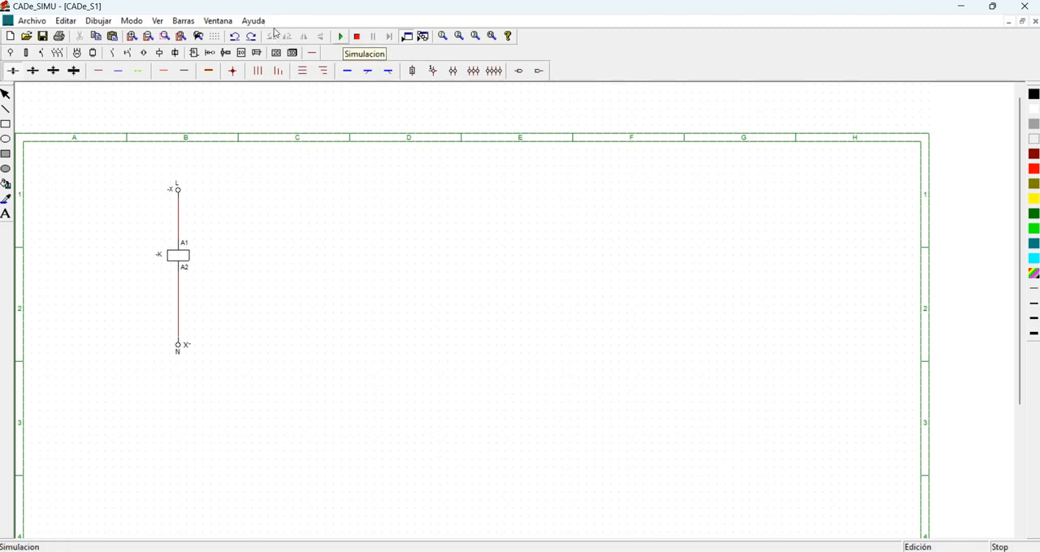
{"action": "left_click", "coordinate": [340, 36]}
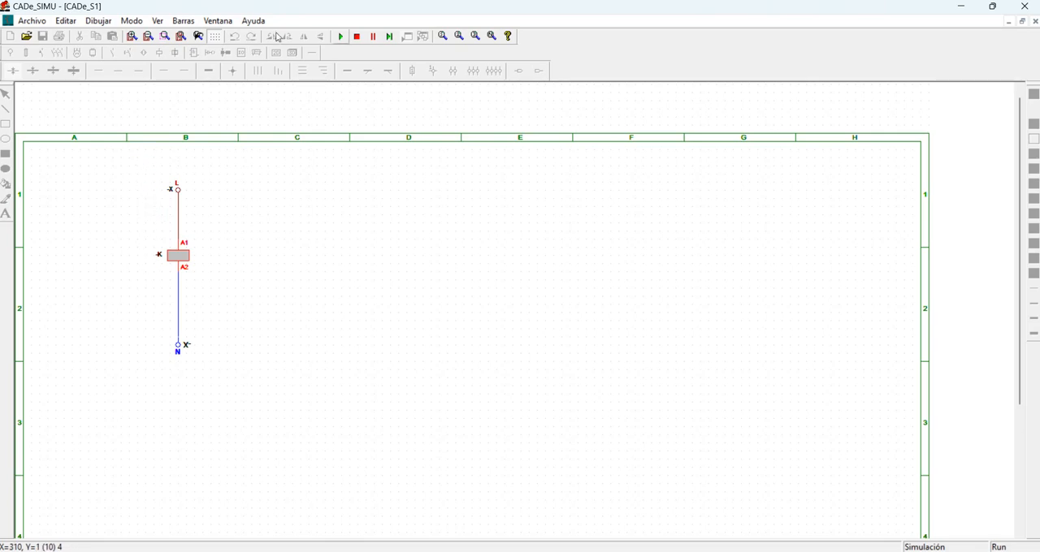
{"action": "left_click", "coordinate": [356, 37]}
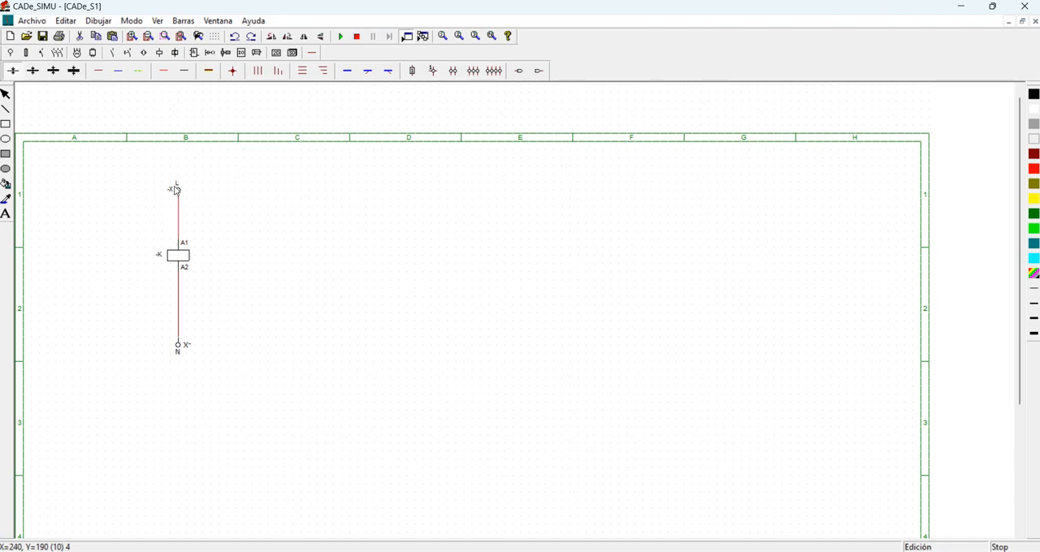
Replace the wire below the L terminal with a shorter one that leaves a gap before A1, and simulate the circuit.
{"action": "key", "text": "Delete"}
{"action": "left_click", "coordinate": [96, 71]}
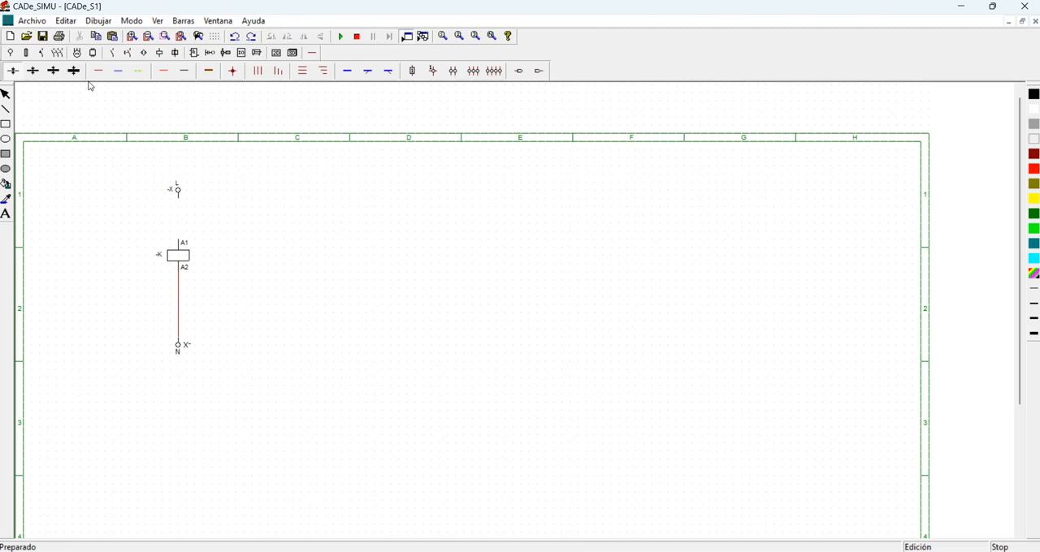
{"action": "left_click", "coordinate": [148, 183]}
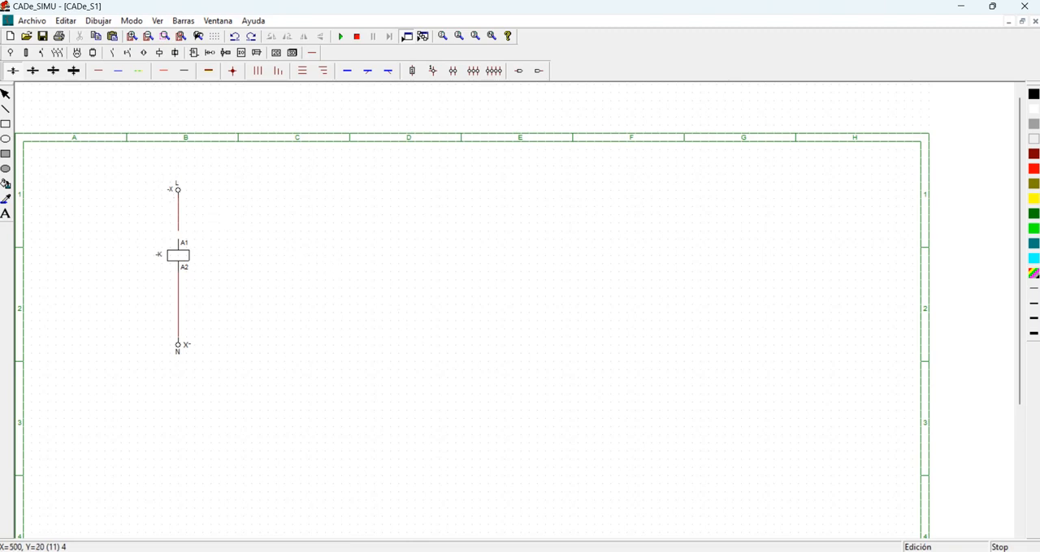
{"action": "left_click", "coordinate": [340, 36]}
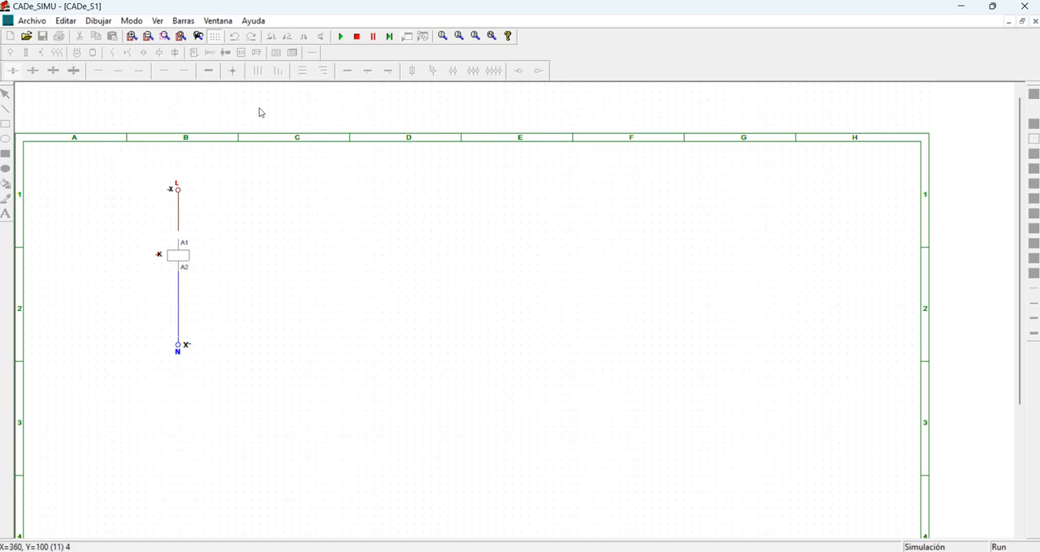
{"action": "left_click", "coordinate": [284, 34]}
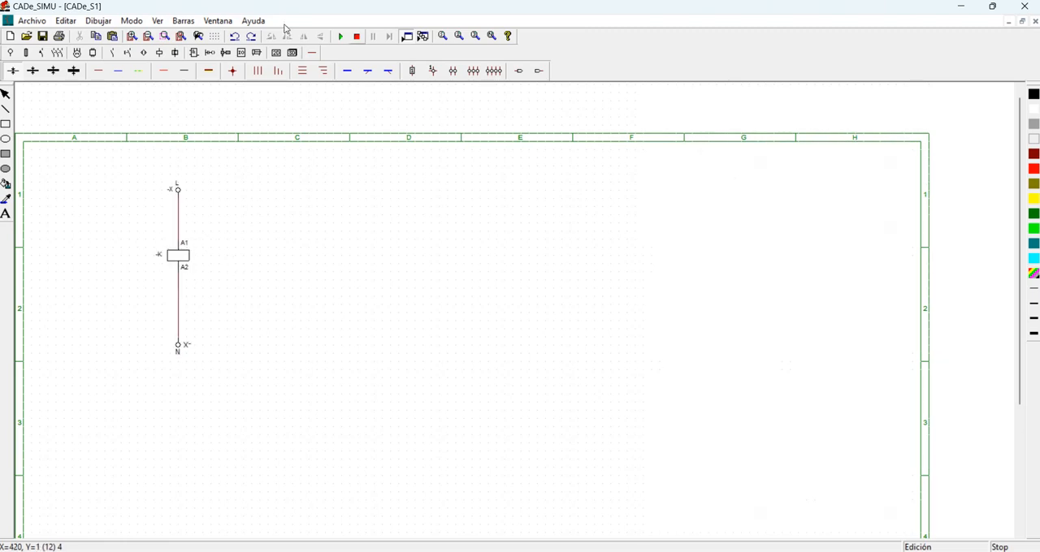
Simulate the circuit with the wire between L and A1 complete, and stop the simulation.
{"action": "left_click", "coordinate": [341, 37]}
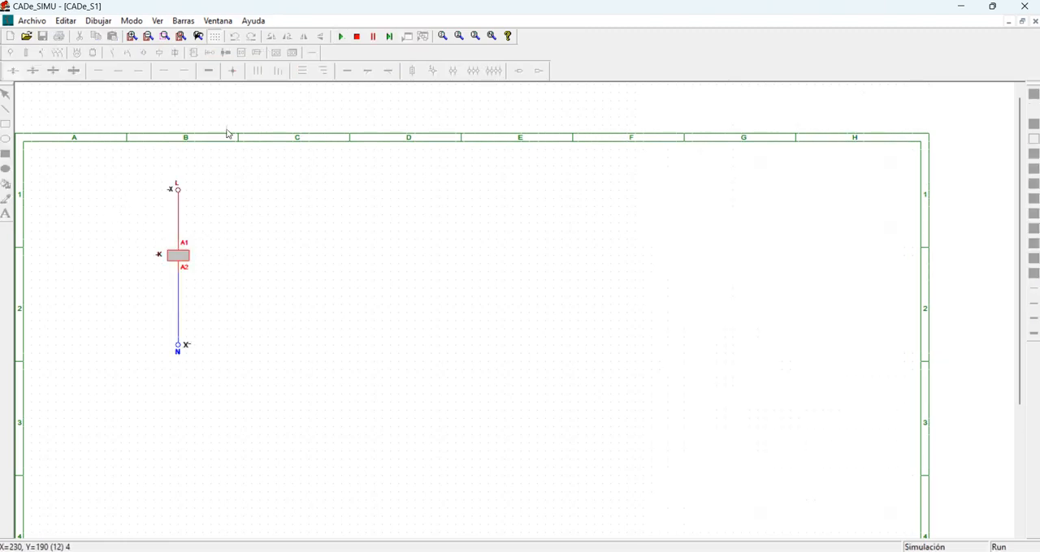
{"action": "left_click", "coordinate": [357, 37]}
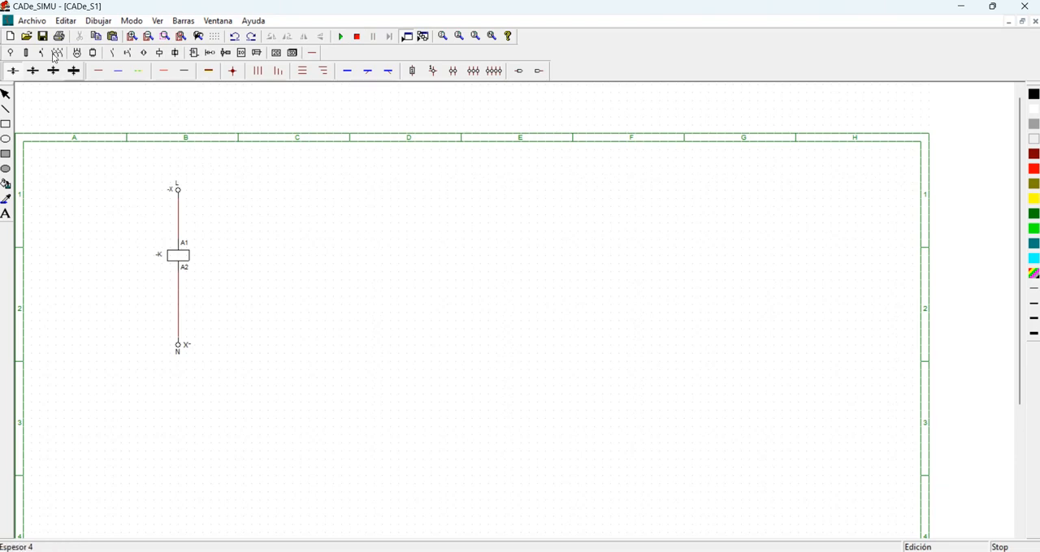
Place a normally open contact with connections 13 and 14 beside the coil at the same height, and briefly simulate the circuit.
{"action": "left_click", "coordinate": [93, 50]}
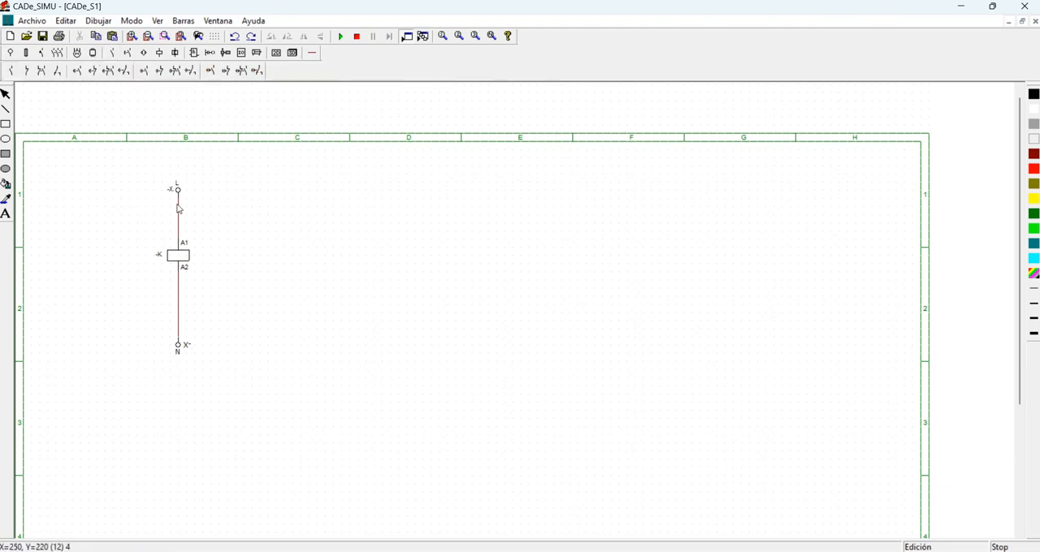
{"action": "left_click", "coordinate": [11, 71]}
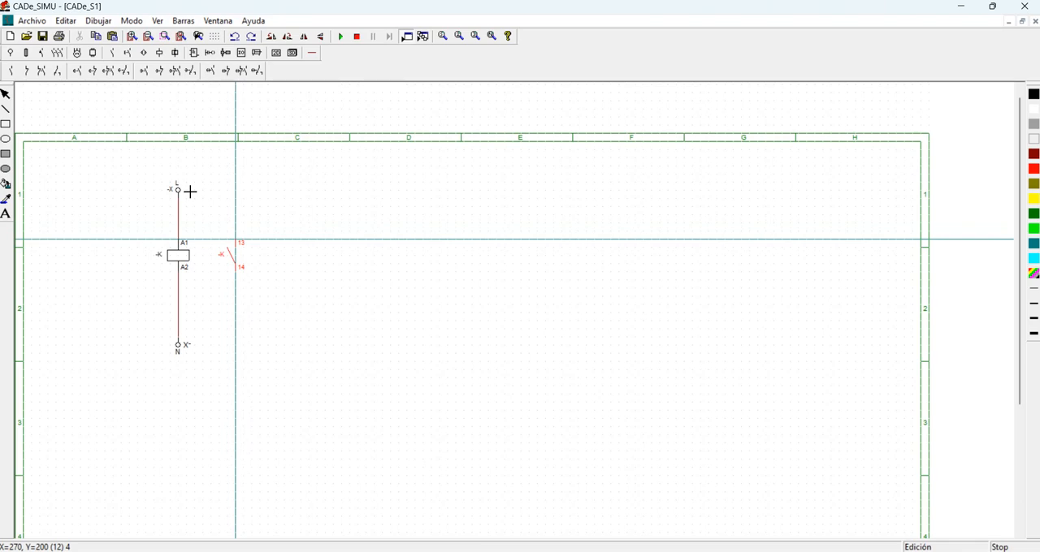
{"action": "left_click", "coordinate": [209, 216]}
{"action": "key", "text": "Escape"}
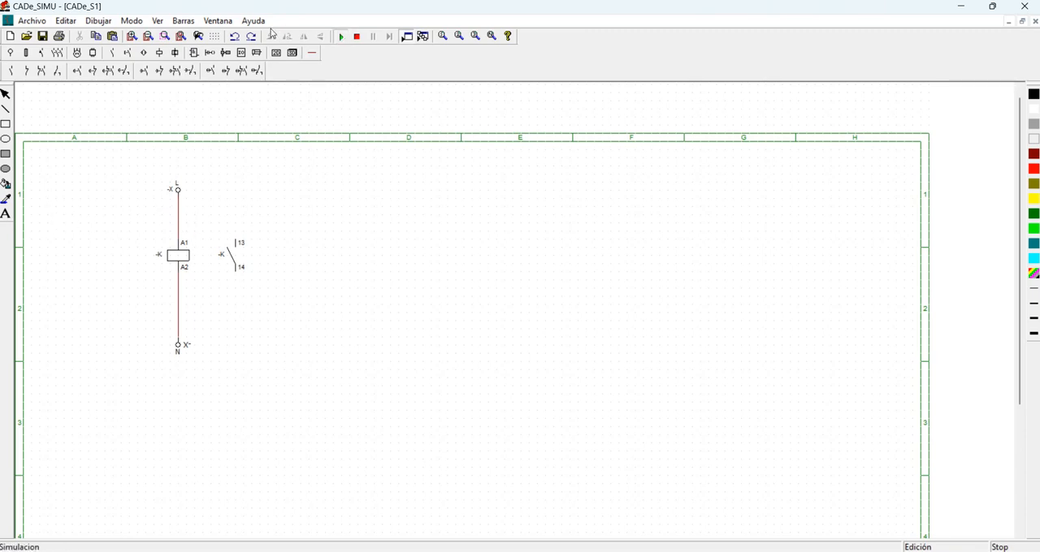
{"action": "left_click", "coordinate": [341, 36]}
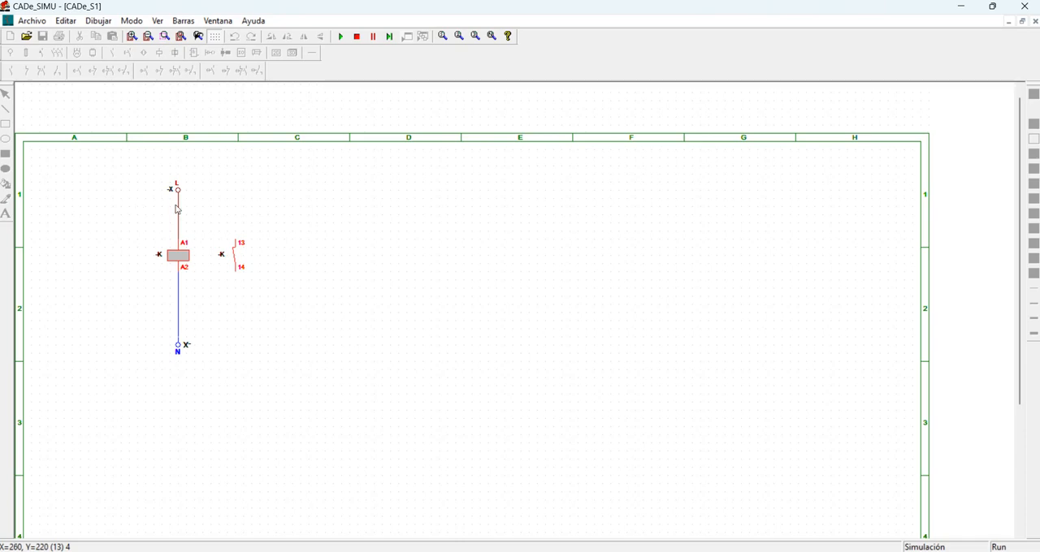
{"action": "left_click", "coordinate": [356, 35]}
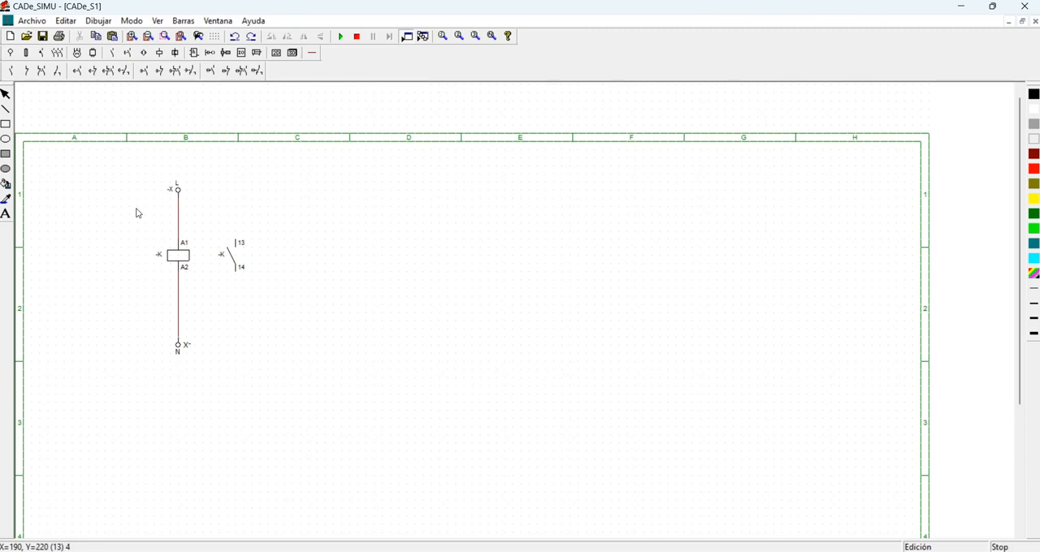
Rename the coil as "aa" and simulate the circuit to compare the coil and contact with different names.
{"action": "double_click", "coordinate": [137, 214]}
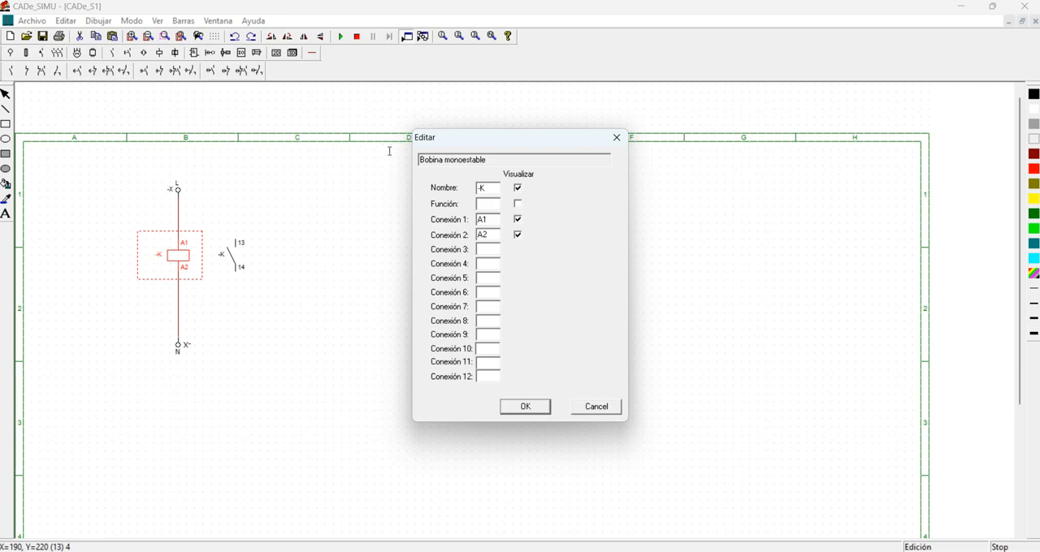
{"action": "left_click_drag", "start_coordinate": [389, 151], "coordinate": [373, 149]}
{"action": "type", "text": "aa"}
{"action": "key", "text": "Return"}
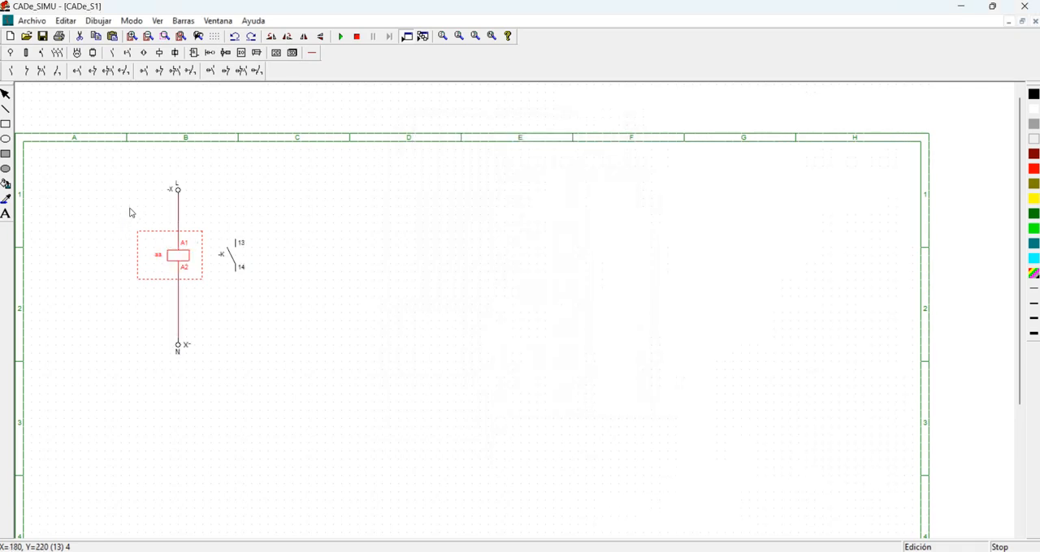
{"action": "left_click", "coordinate": [183, 207]}
{"action": "left_click", "coordinate": [341, 37]}
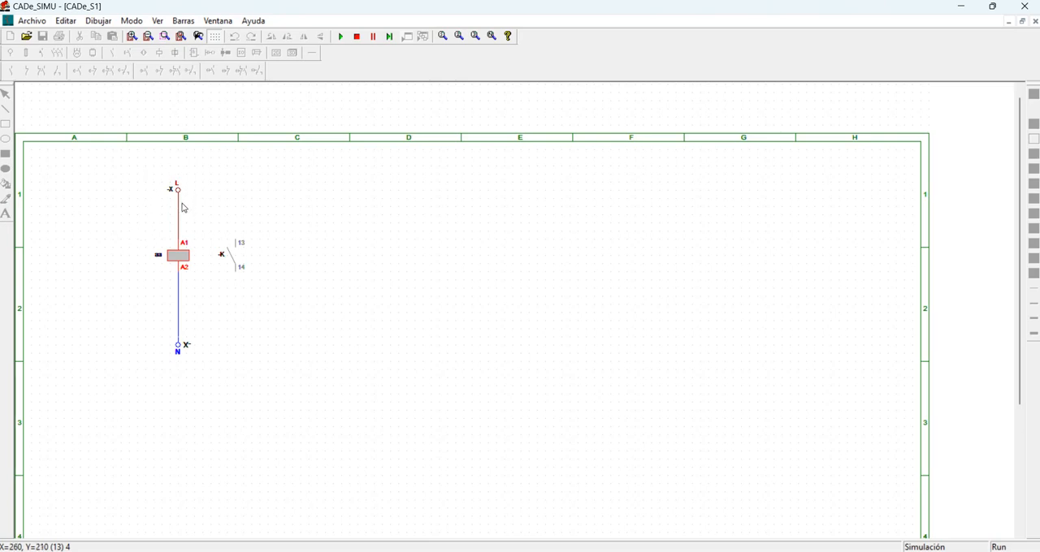
{"action": "left_click", "coordinate": [357, 36]}
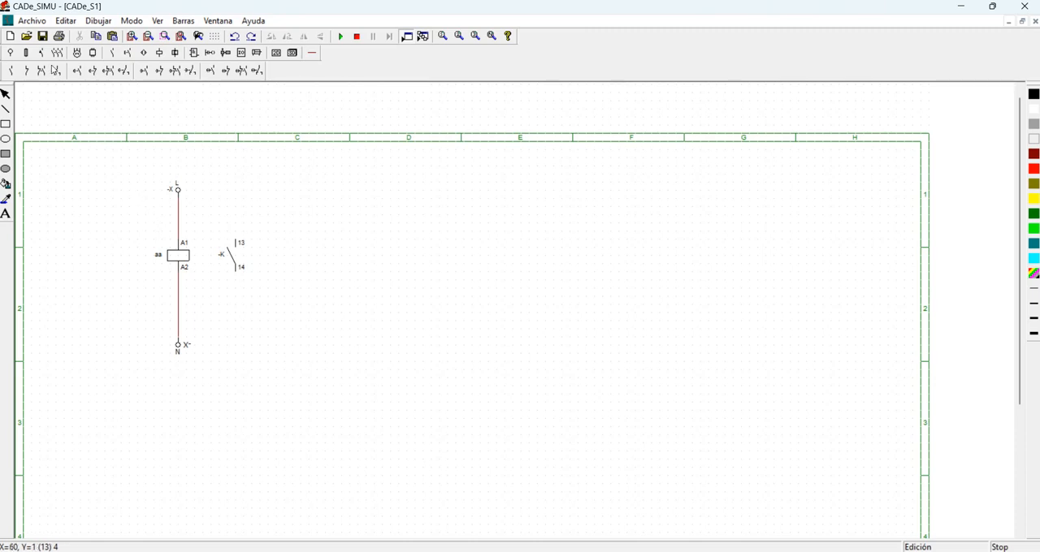
Delete the wire between A2 and N, and move the coil down to just above the N terminal.
{"action": "left_click", "coordinate": [147, 204]}
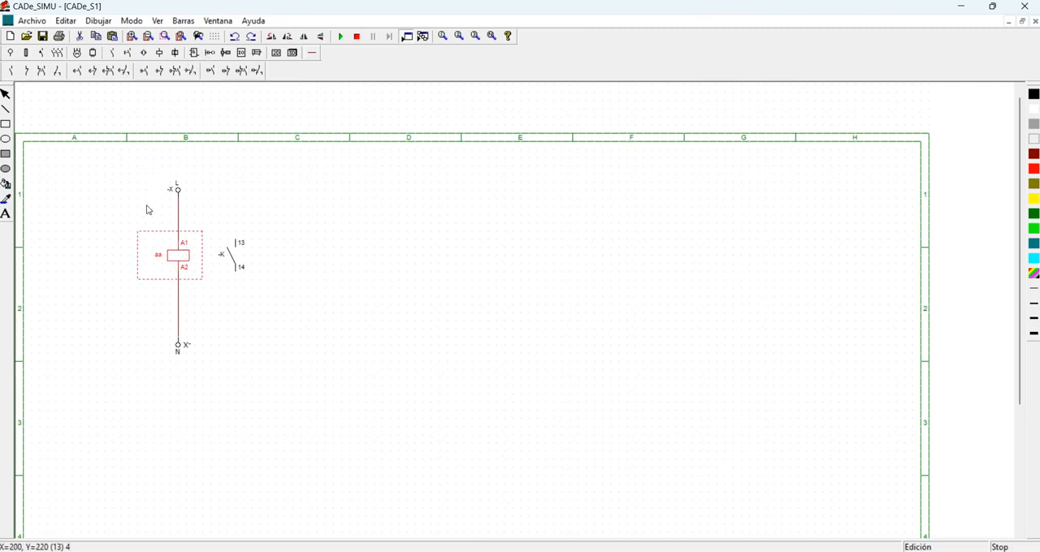
{"action": "left_click", "coordinate": [143, 249]}
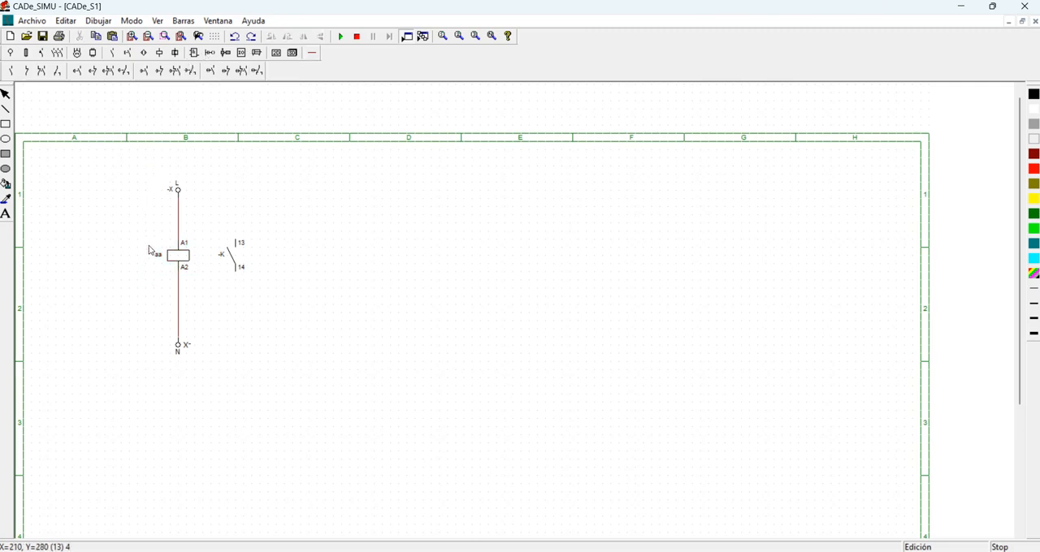
{"action": "left_click", "coordinate": [143, 241]}
{"action": "key", "text": "Delete"}
{"action": "left_click", "coordinate": [143, 244]}
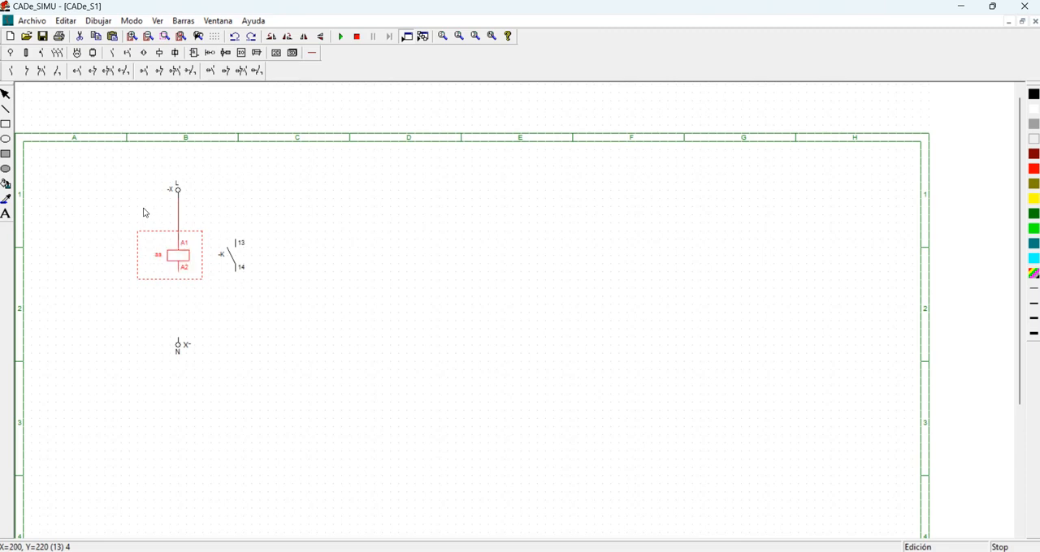
{"action": "left_click_drag", "start_coordinate": [144, 213], "coordinate": [146, 250]}
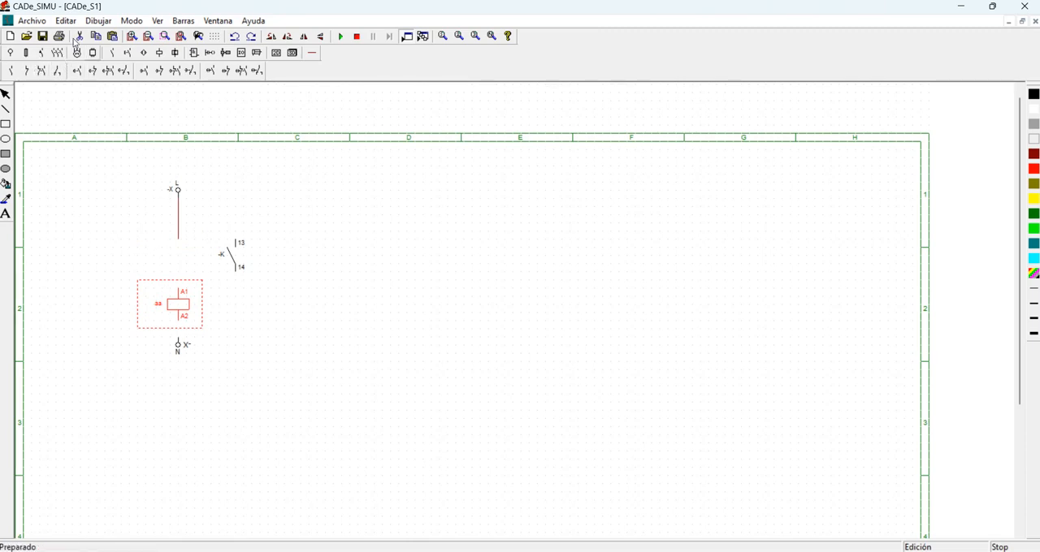
Place a normally open pushbutton with connections 13 and 14 between the L wire and the coil.
{"action": "left_click", "coordinate": [128, 53]}
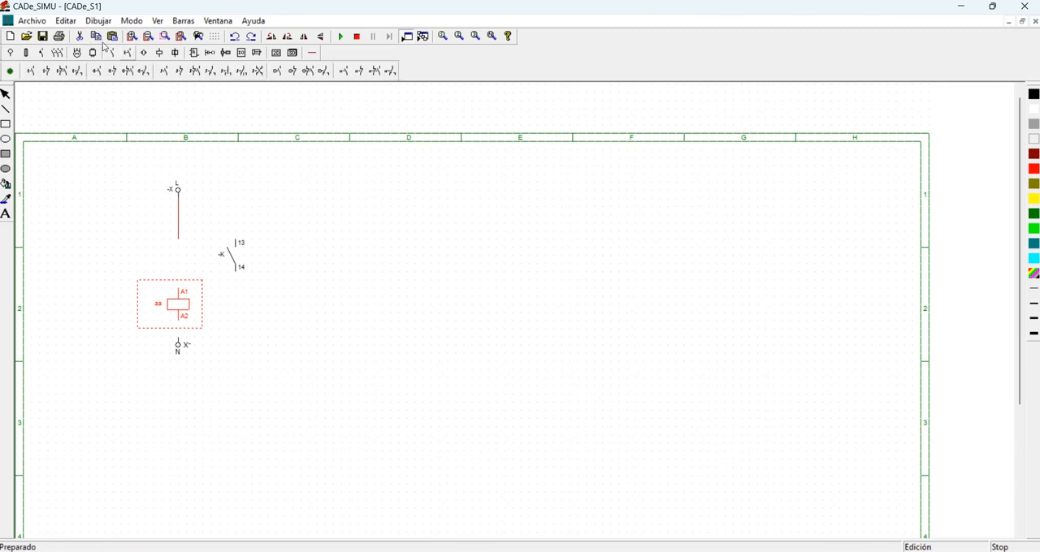
{"action": "left_click", "coordinate": [30, 71]}
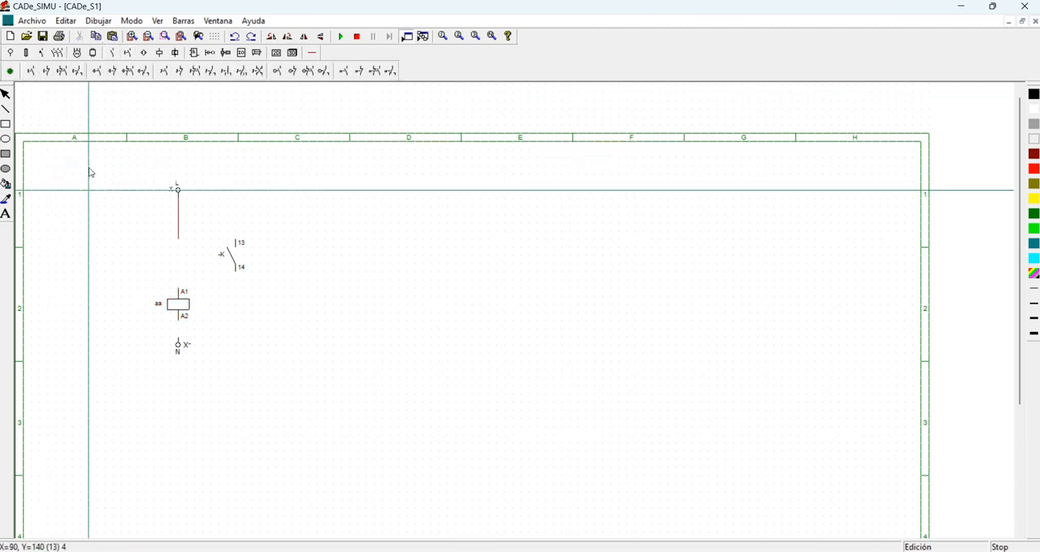
{"action": "left_click", "coordinate": [145, 194]}
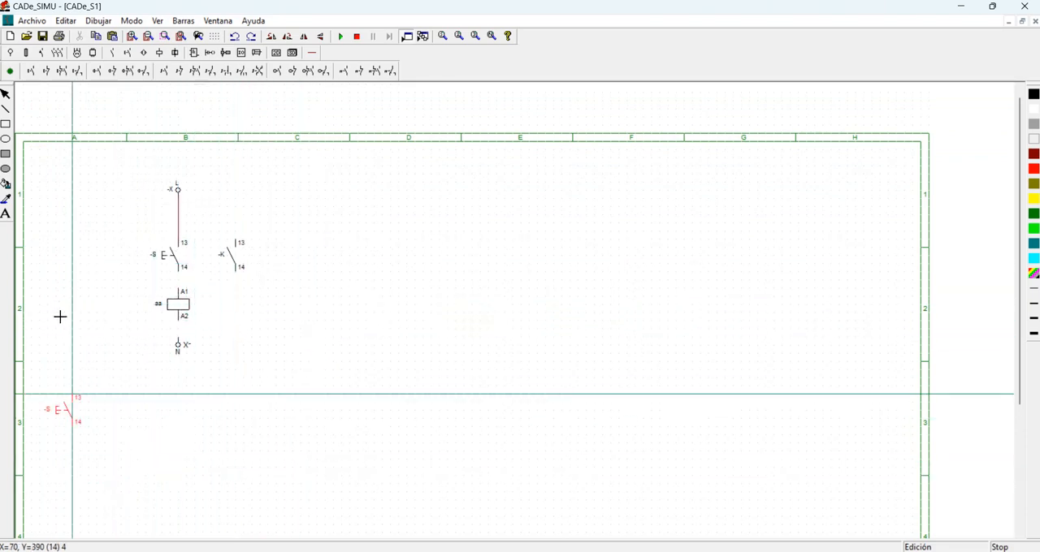
{"action": "key", "text": "Escape"}
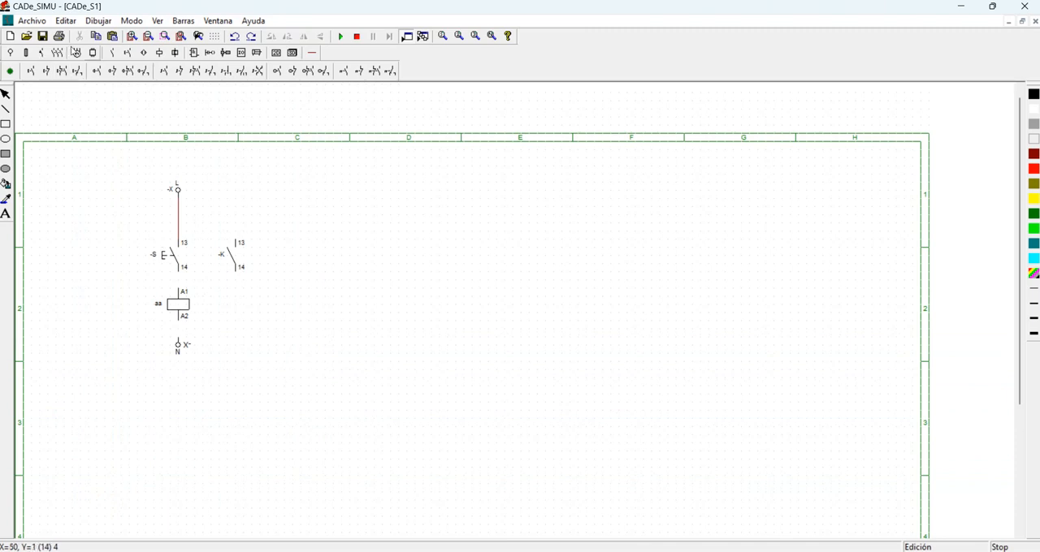
Wire the pushbutton's connection 14 to the coil's A1, and the coil's A2 to the N terminal.
{"action": "left_click", "coordinate": [312, 52]}
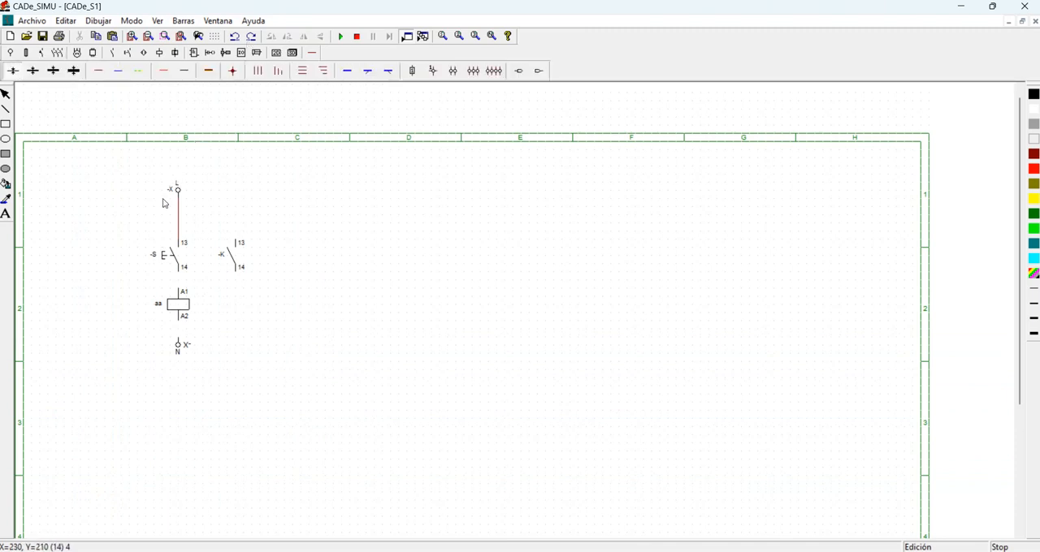
{"action": "left_click", "coordinate": [97, 71]}
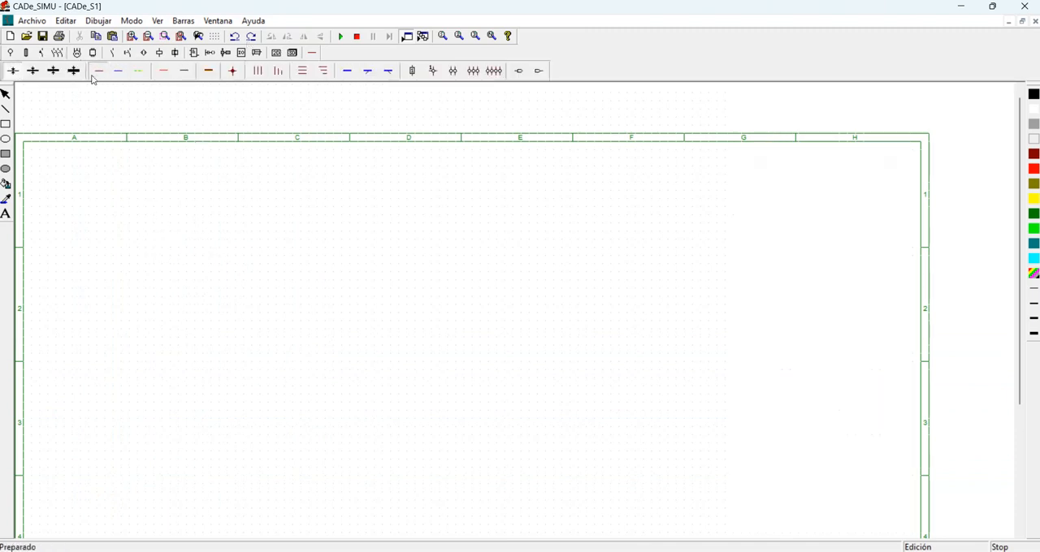
{"action": "left_click_drag", "start_coordinate": [144, 233], "coordinate": [145, 220]}
{"action": "left_click_drag", "start_coordinate": [146, 272], "coordinate": [146, 259]}
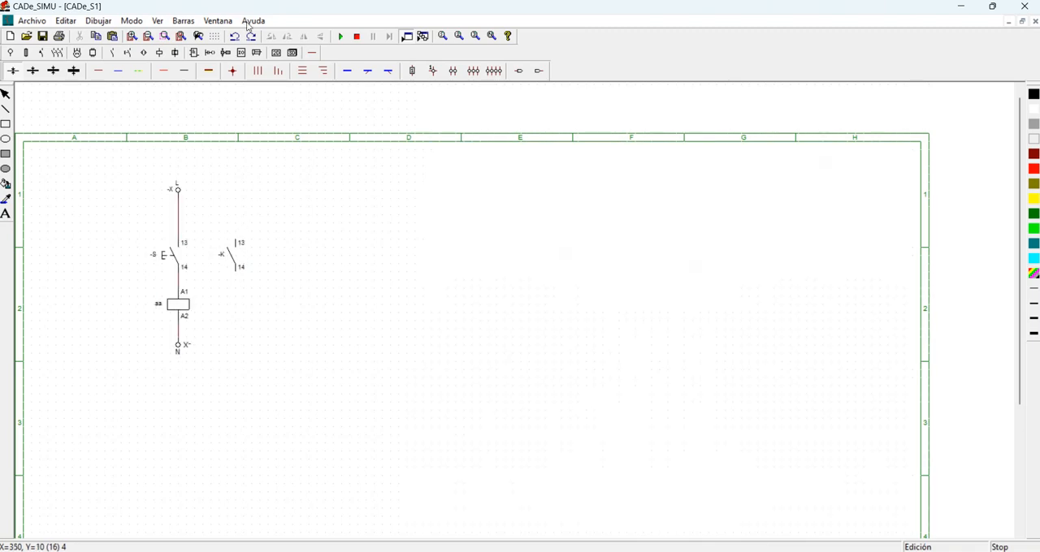
Simulate the circuit, actuate the pushbutton repeatedly to check how the coil responds, and stop the simulation.
{"action": "left_click", "coordinate": [341, 35]}
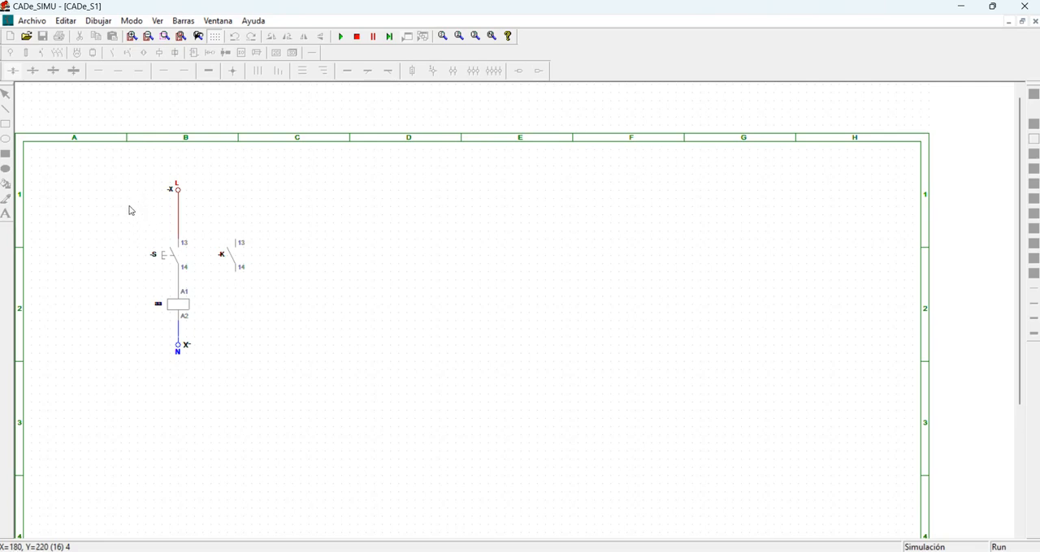
{"action": "left_click", "coordinate": [164, 256]}
{"action": "left_click", "coordinate": [163, 256]}
{"action": "left_click", "coordinate": [163, 256]}
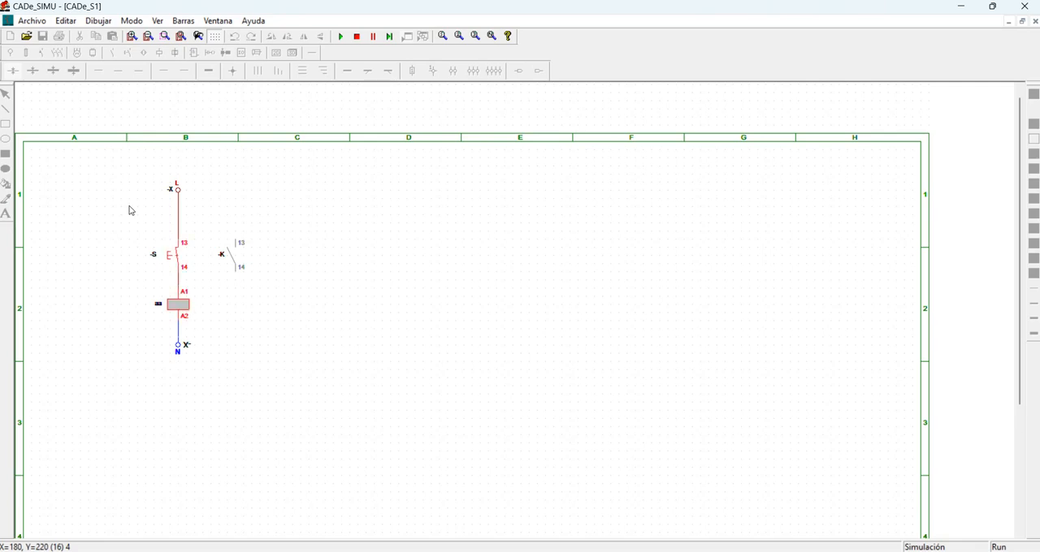
{"action": "left_click", "coordinate": [163, 256]}
{"action": "left_click", "coordinate": [164, 256]}
{"action": "left_click", "coordinate": [163, 256]}
{"action": "left_click", "coordinate": [164, 256]}
{"action": "left_click", "coordinate": [164, 256]}
{"action": "left_click", "coordinate": [163, 256]}
{"action": "left_click", "coordinate": [164, 256]}
{"action": "key", "text": "s"}
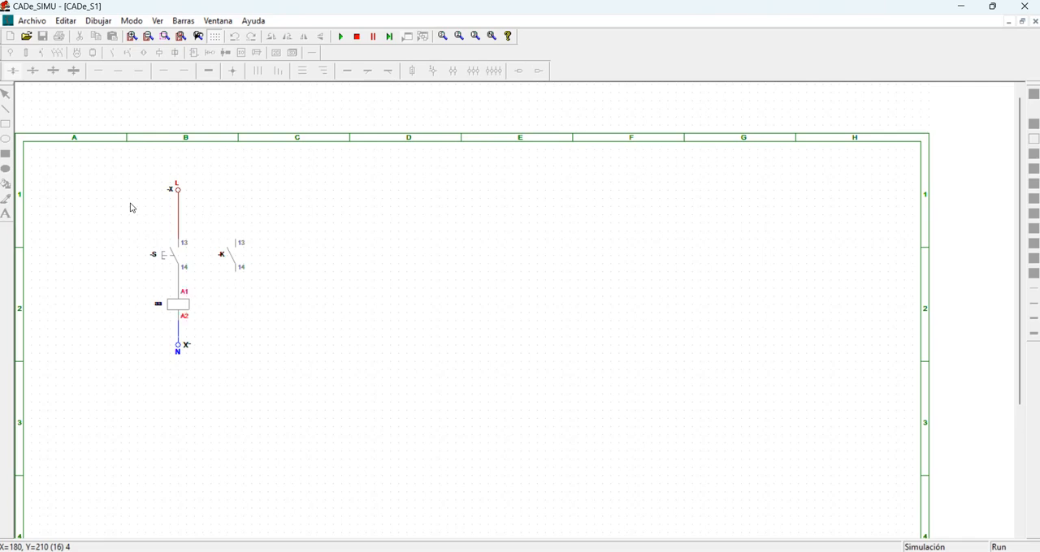
{"action": "key", "text": "s"}
{"action": "key", "text": "s"}
{"action": "key", "text": "s"}
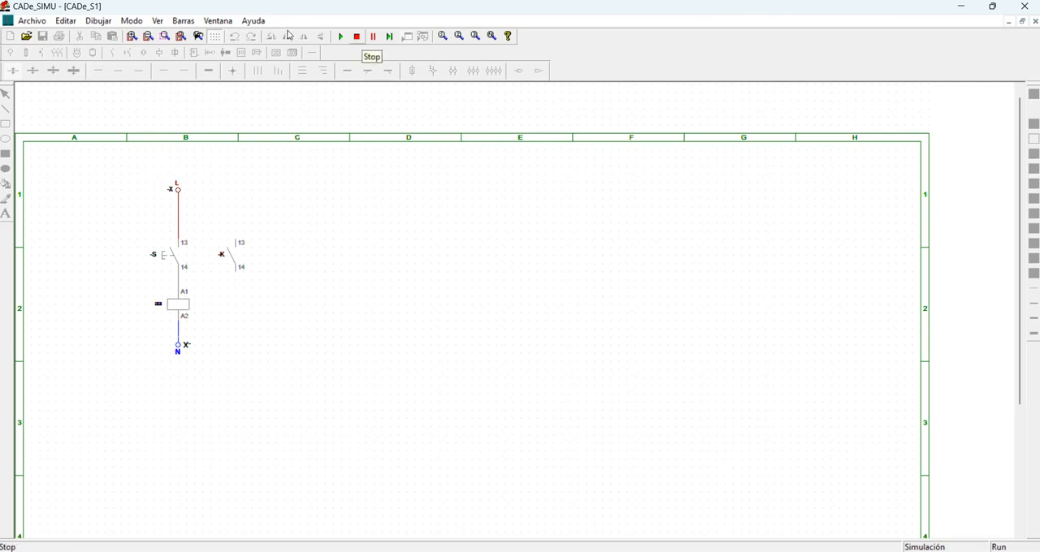
{"action": "left_click", "coordinate": [357, 36]}
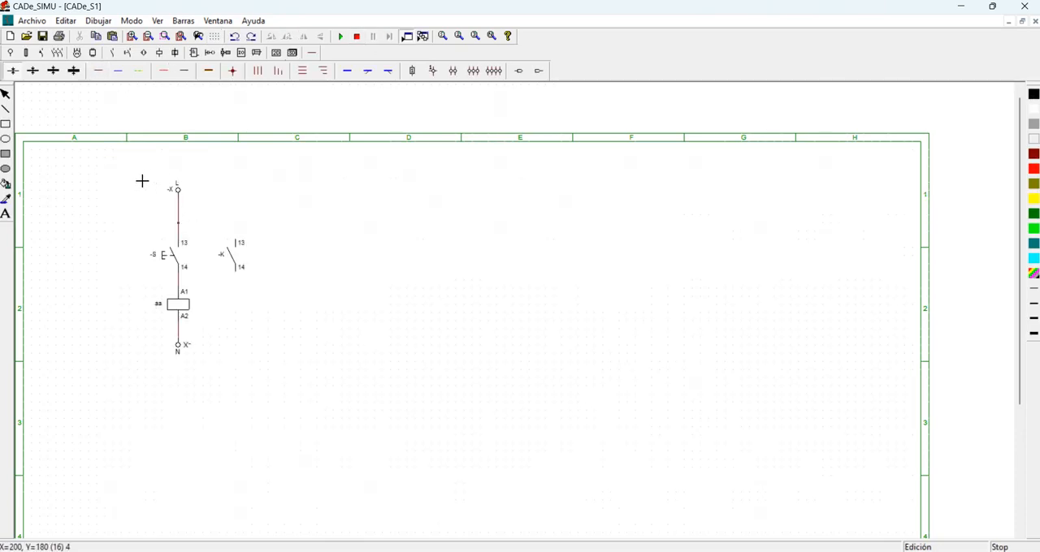
Wire the normally open contact in parallel with the pushbutton, joining the main line above 13 and below 14.
{"action": "mouse_move", "coordinate": [142, 180]}
{"action": "left_mouse_down"}
{"action": "mouse_move", "coordinate": [188, 178]}
{"action": "mouse_move", "coordinate": [190, 195]}
{"action": "left_mouse_up"}
{"action": "left_click_drag", "start_coordinate": [145, 228], "coordinate": [190, 218]}
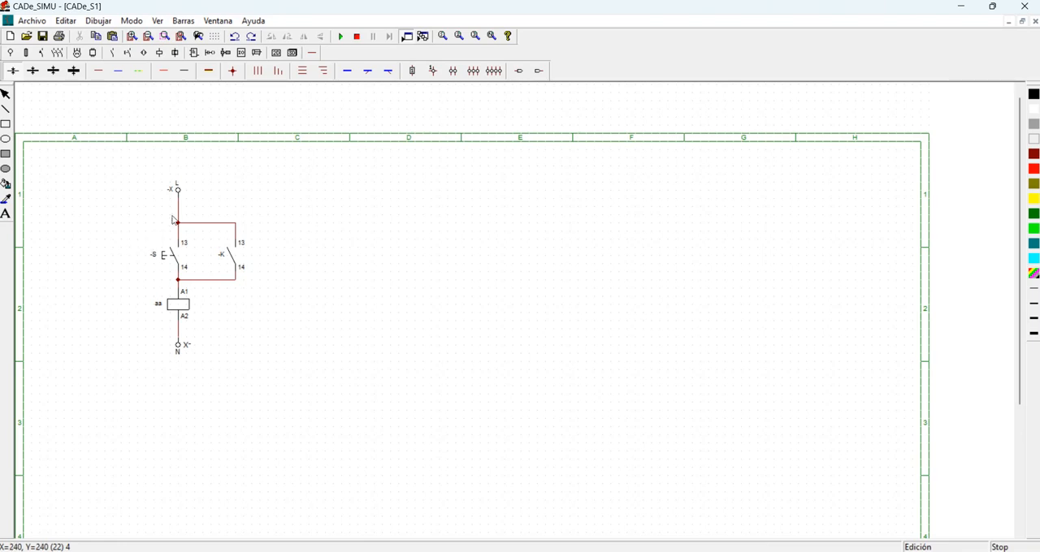
Rename the parallel contact as "aa" to match the coil, and start simulating the circuit.
{"action": "double_click", "coordinate": [221, 255]}
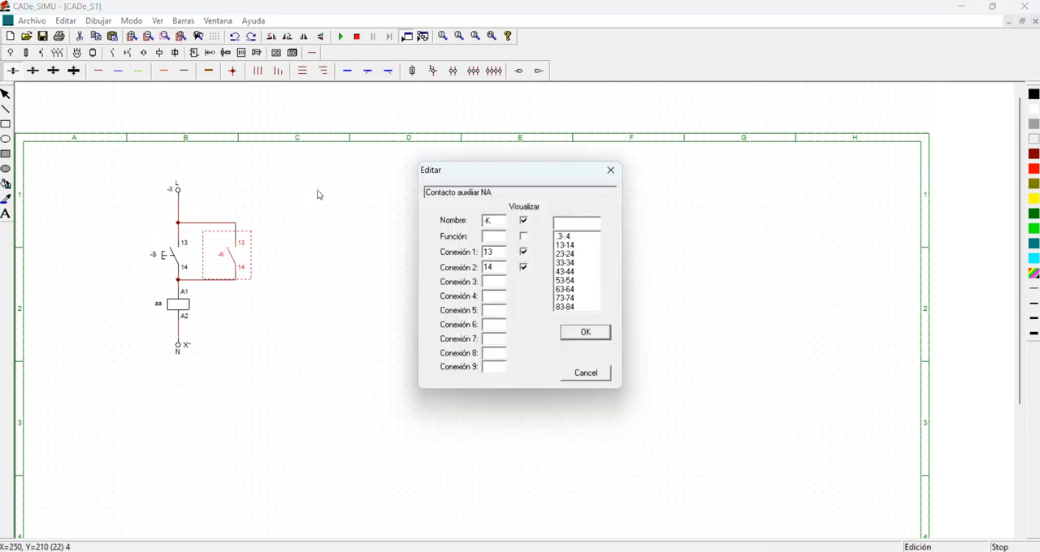
{"action": "type", "text": "aa"}
{"action": "key", "text": "Return"}
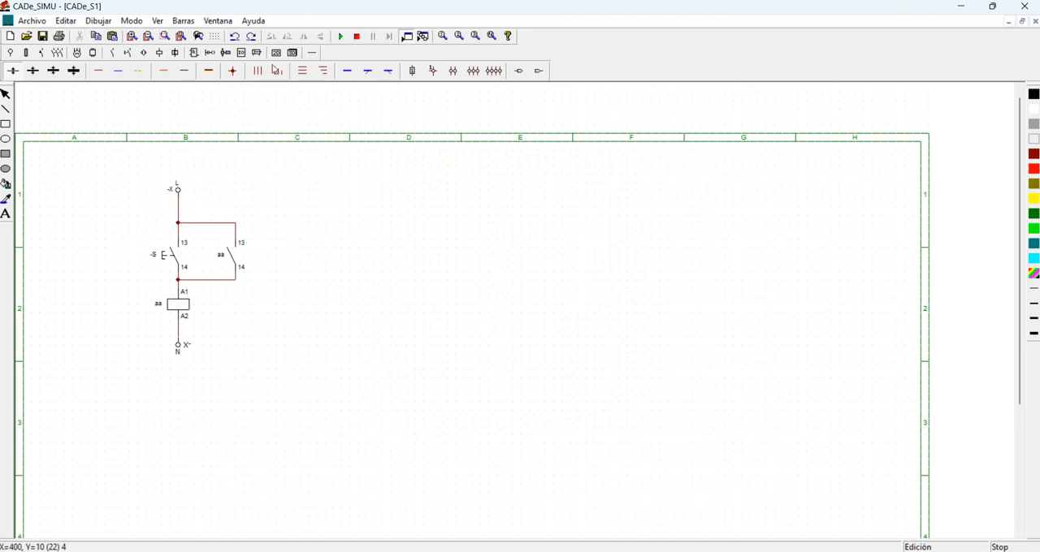
{"action": "left_click", "coordinate": [340, 36]}
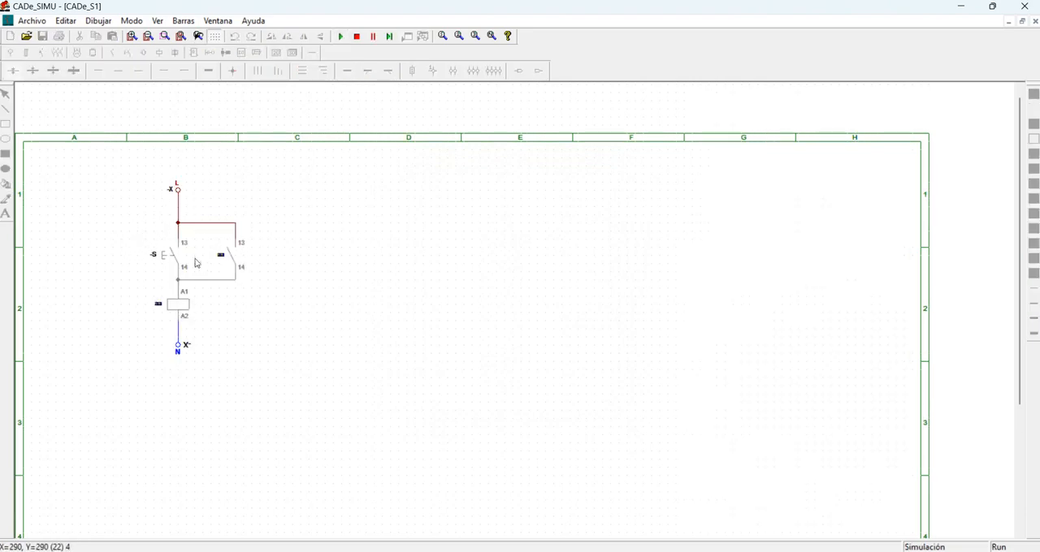